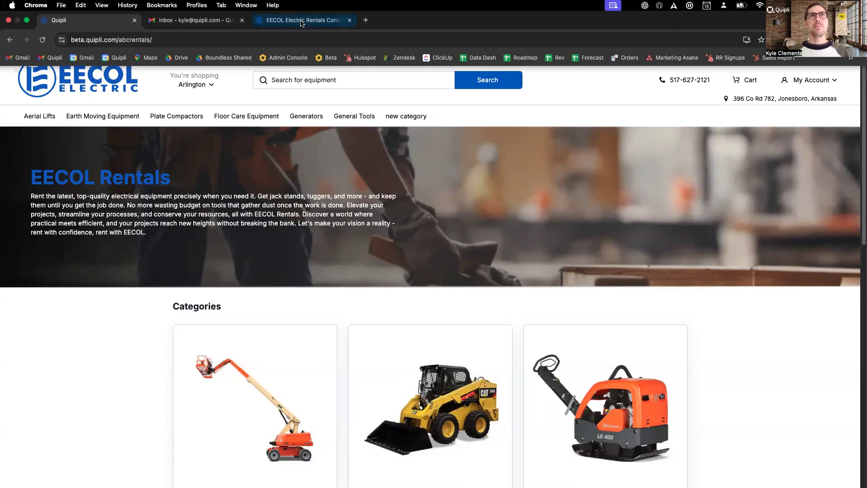
Step: Reload the EECOL storefront and open Earth Moving Equipment, listing Arlington's 30 rental items
click(302, 22)
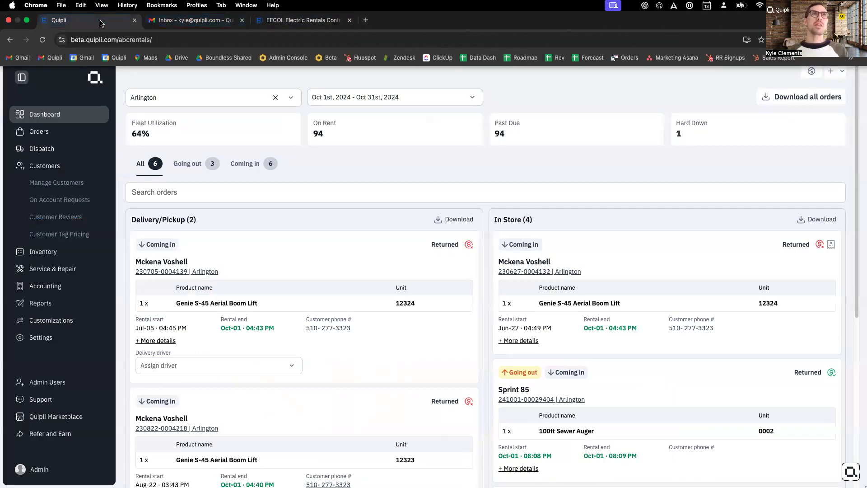
click(100, 23)
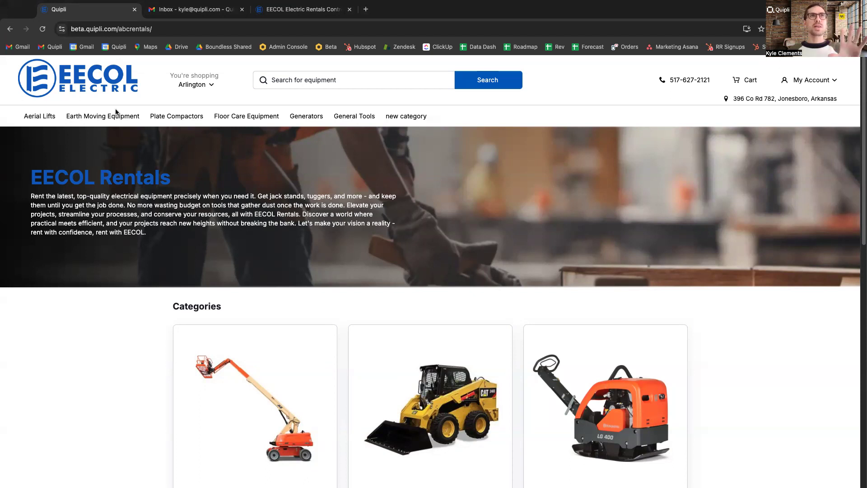
click(82, 91)
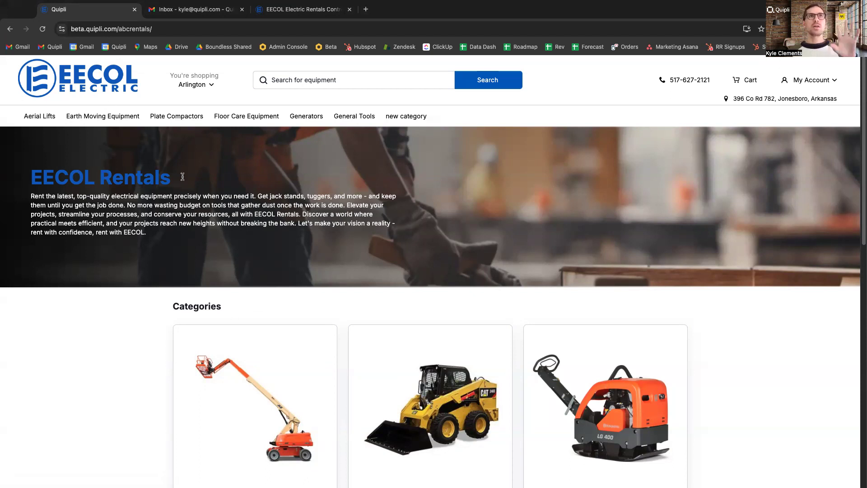
click(401, 386)
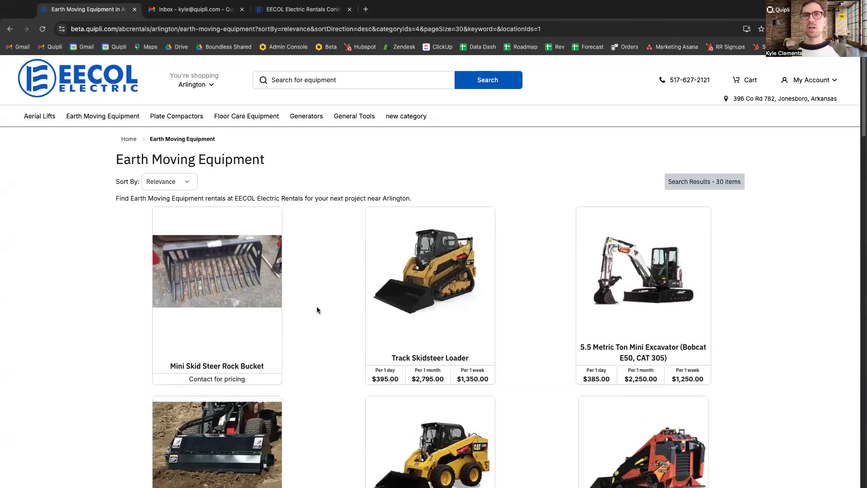
Step: Open the Track Skidsteer Loader product page and inspect its enlarged photo
click(433, 336)
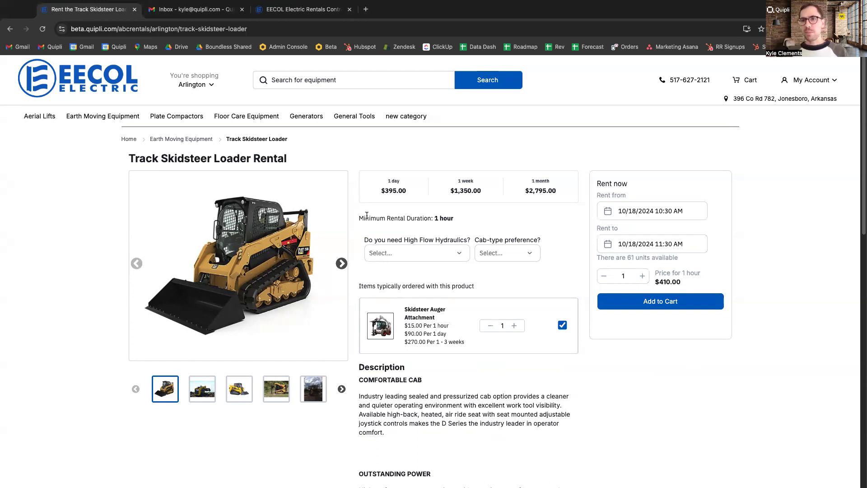
click(250, 273)
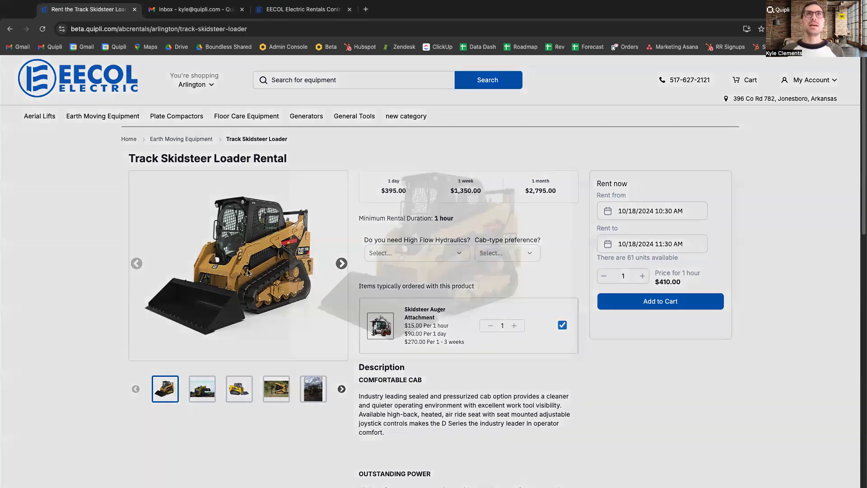
click(134, 293)
scroll(134, 293, down, 12)
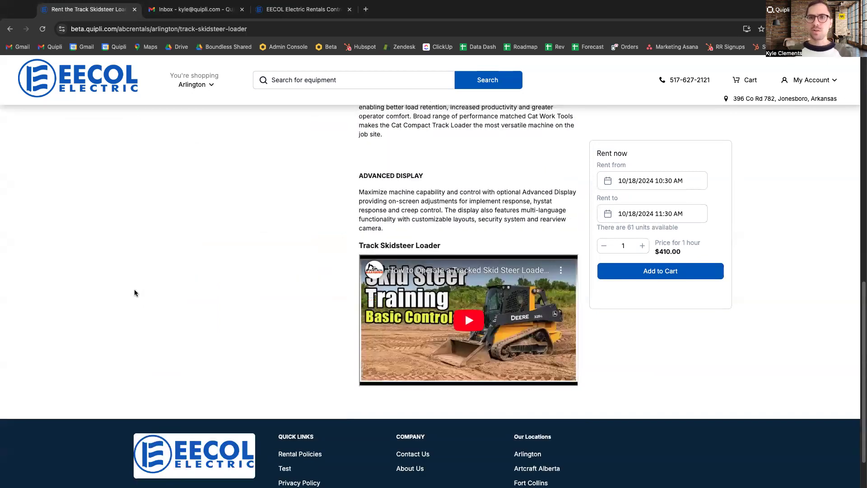
scroll(134, 292, up, 12)
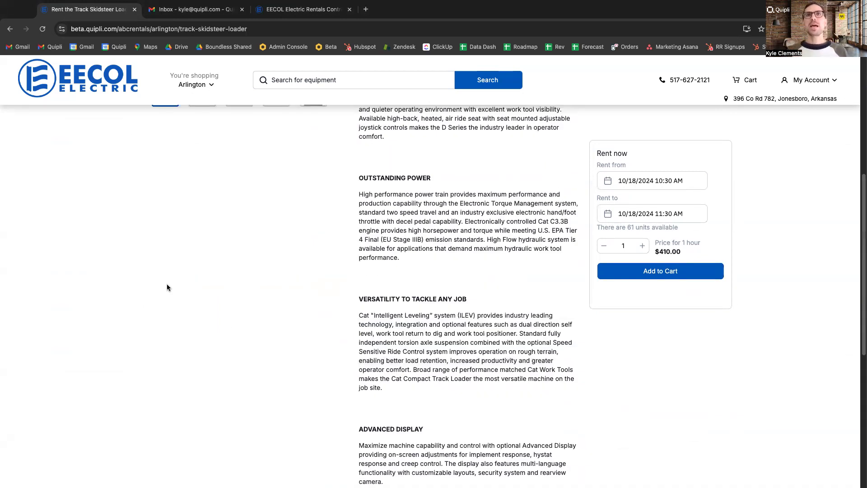
Step: Drop the auger attachment and add the 10/18/2024 10:30–11:30 AM loader rental ($395.00) to the cart
click(563, 325)
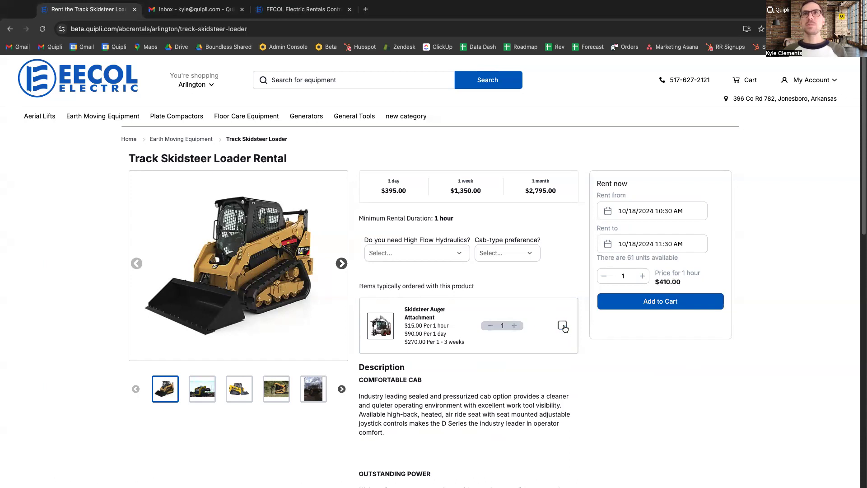
click(439, 260)
click(653, 248)
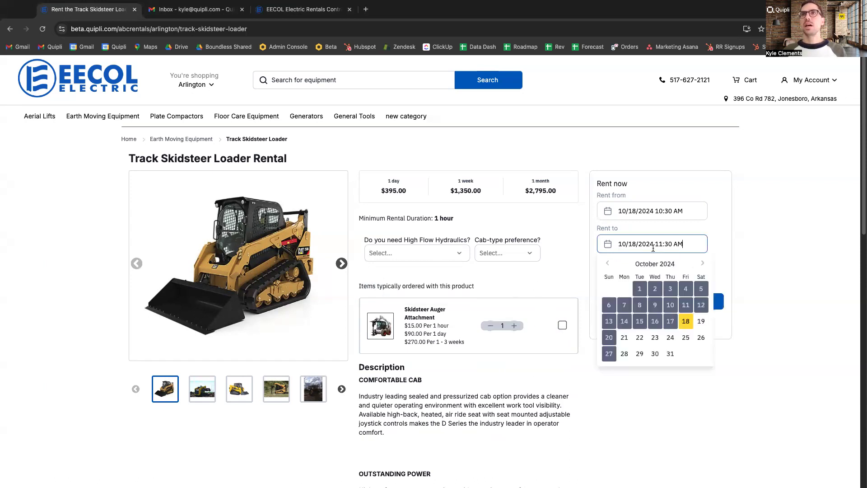
click(703, 265)
click(703, 265)
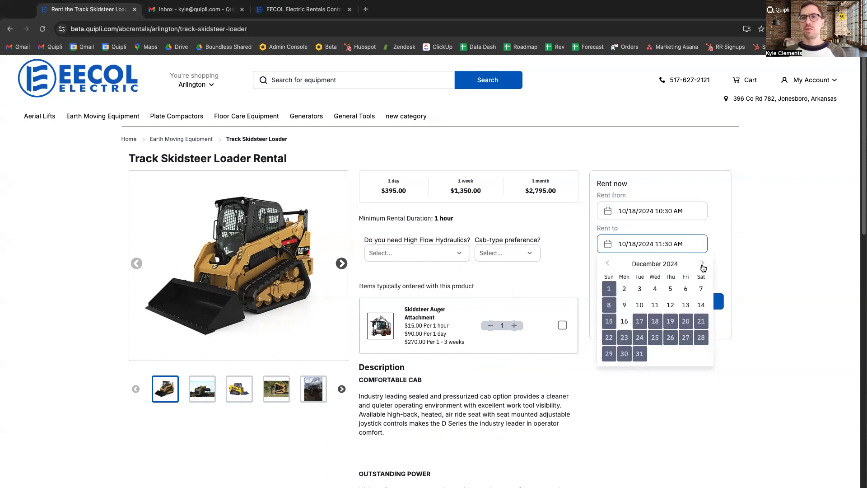
click(703, 265)
click(668, 434)
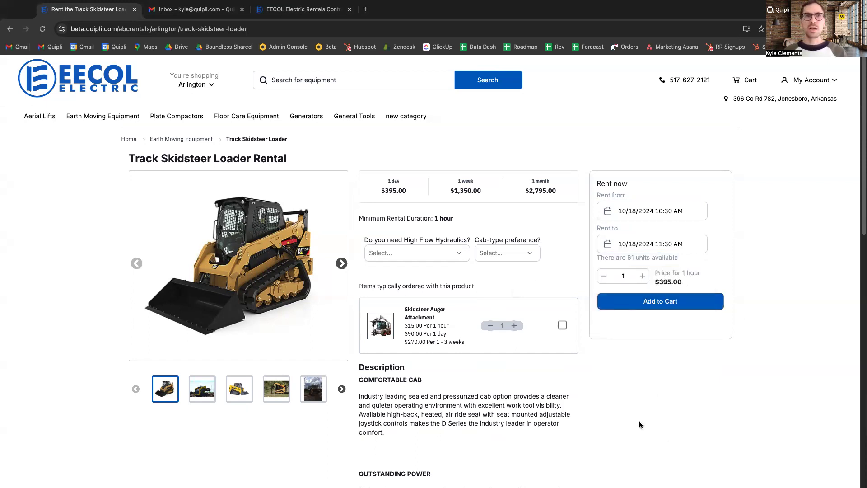
click(662, 308)
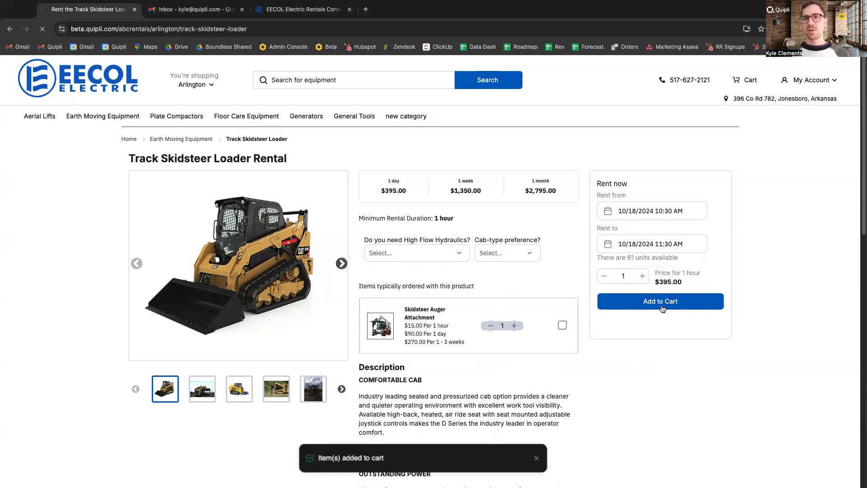
Step: Start checkout and confirm in-store pickup as the delivery option
click(266, 267)
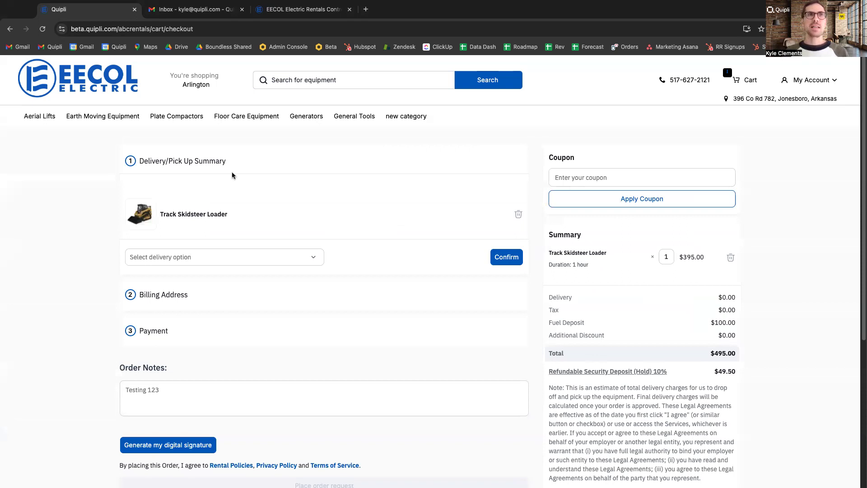
click(254, 259)
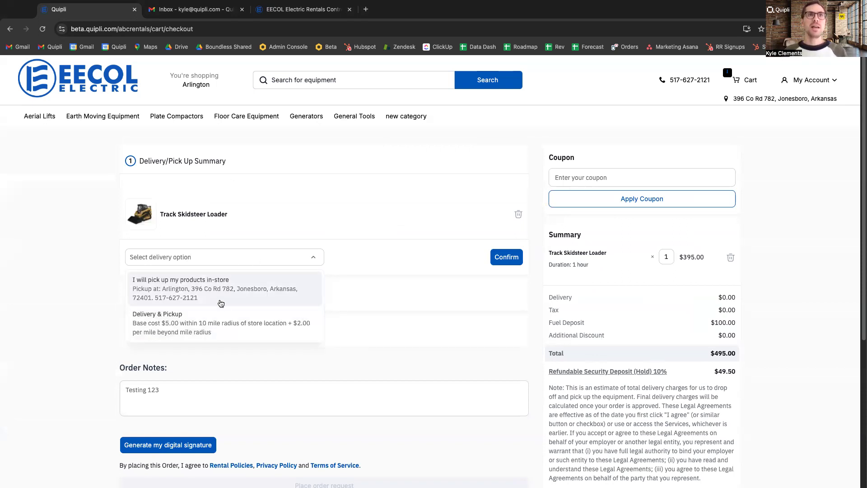
click(228, 292)
click(497, 257)
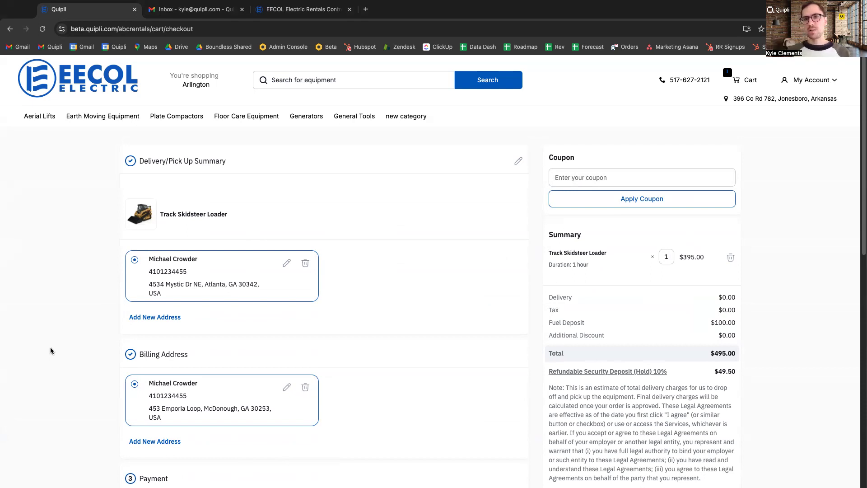
Step: Review the $495.00 total and the ACH and Bill my account payment options
scroll(214, 368, down, 2)
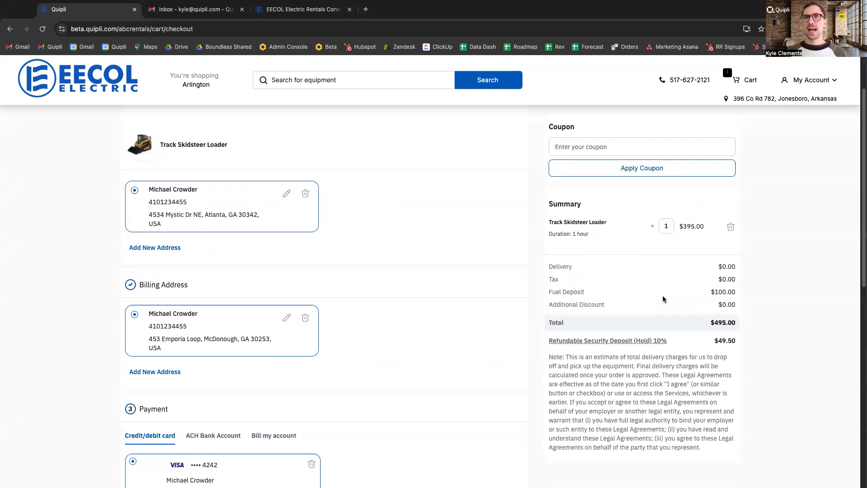
scroll(348, 371, down, 3)
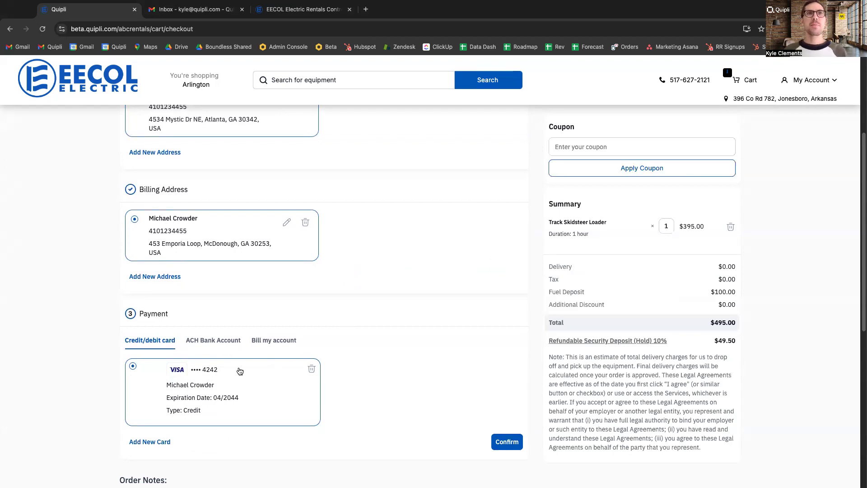
click(220, 346)
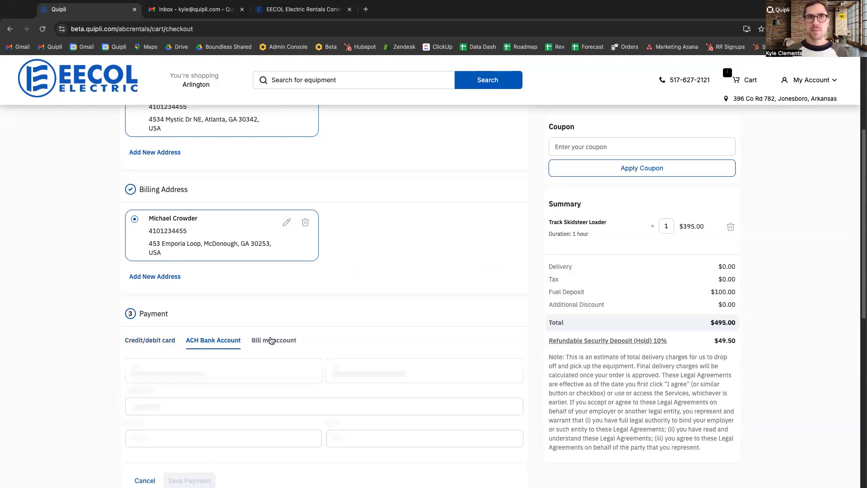
click(275, 344)
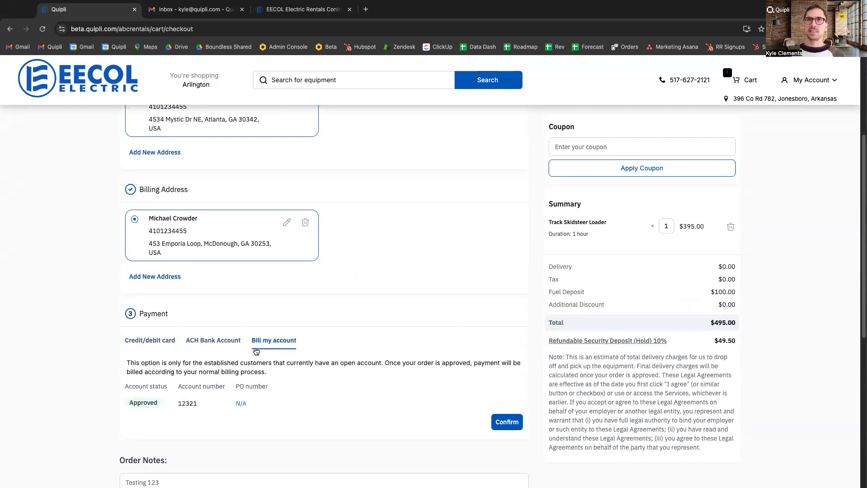
Step: Switch back to credit/debit card and confirm payment with the saved Visa card
click(168, 343)
scroll(444, 407, down, 2)
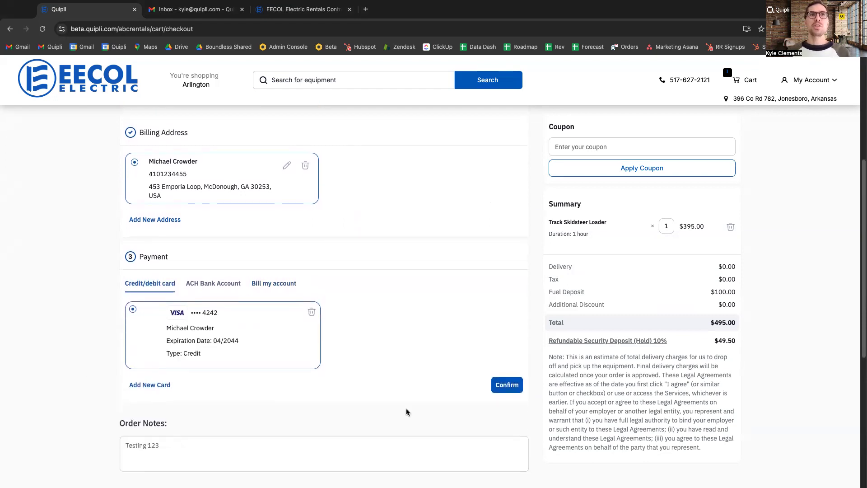
click(507, 385)
scroll(81, 321, down, 2)
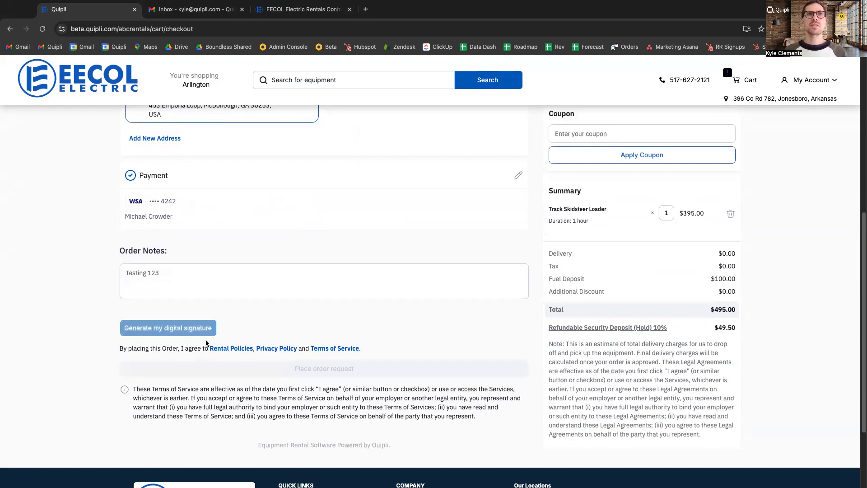
Step: Review the Rental Policies, generate the digital signature, and place the order request
click(217, 349)
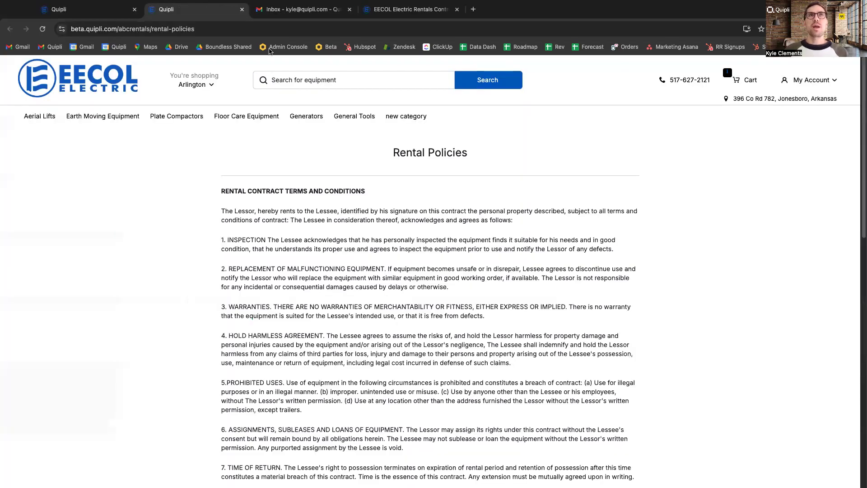
click(242, 9)
click(206, 322)
click(190, 383)
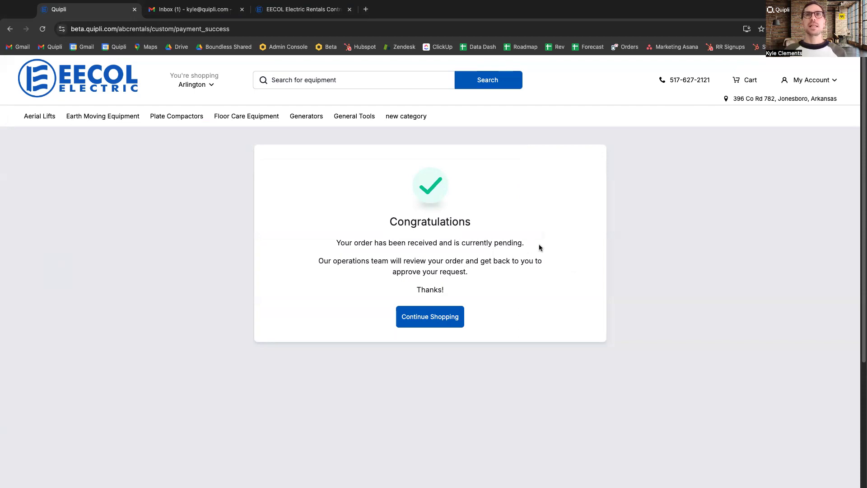
Step: Open the order-placed email in Gmail and preview its attached rental contract
drag(540, 248, 333, 244)
click(302, 249)
click(197, 10)
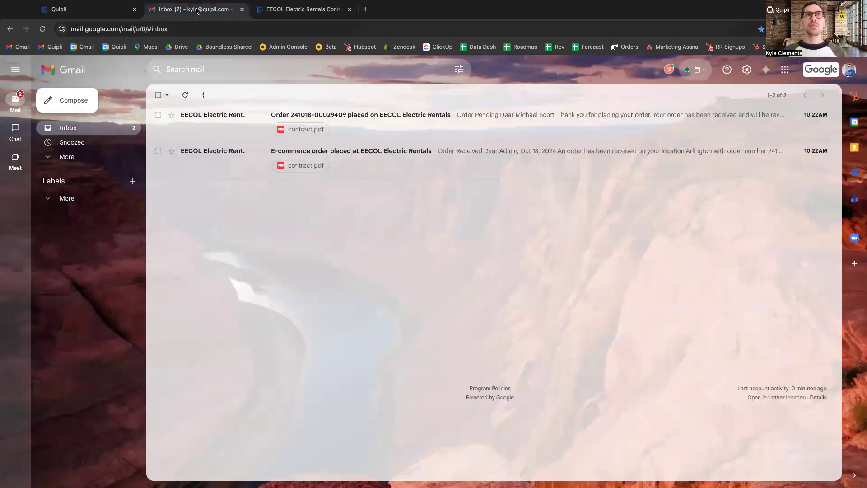
click(222, 124)
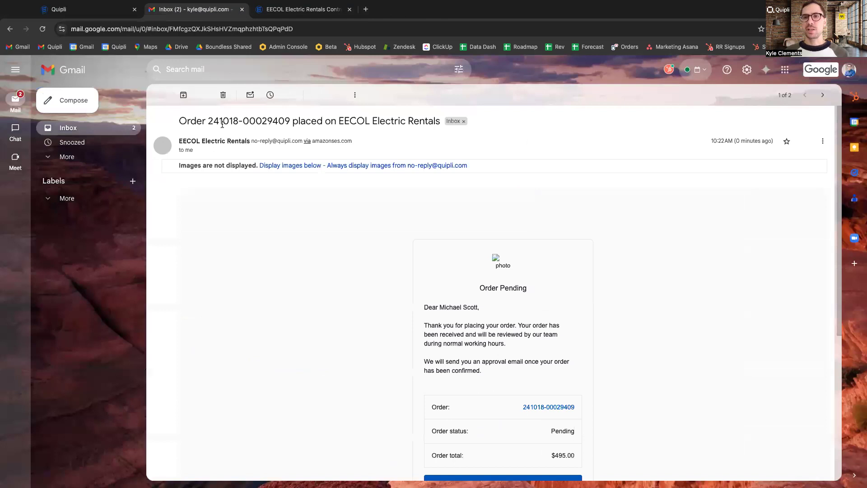
scroll(284, 230, down, 5)
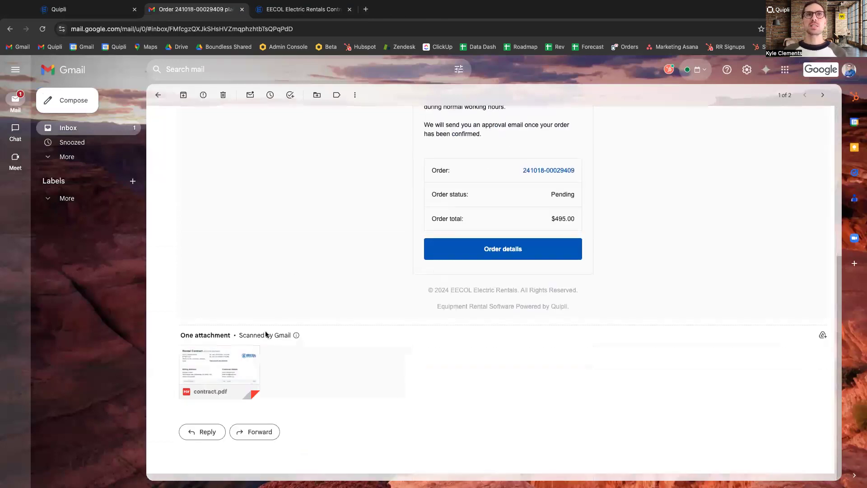
click(240, 353)
scroll(469, 410, down, 3)
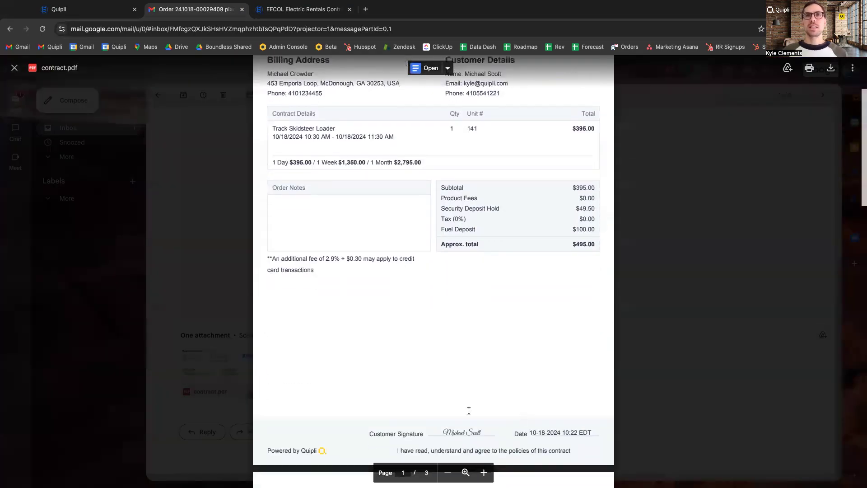
click(198, 248)
Step: Open the EECOL 'E-commerce order placed' email and check the $495.00 total, Arlington pickup and contract.pdf
click(158, 95)
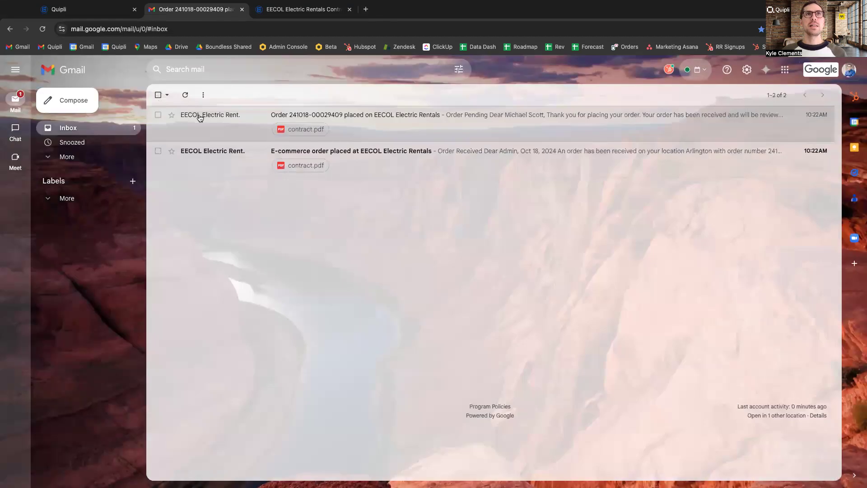
click(252, 152)
scroll(301, 279, down, 7)
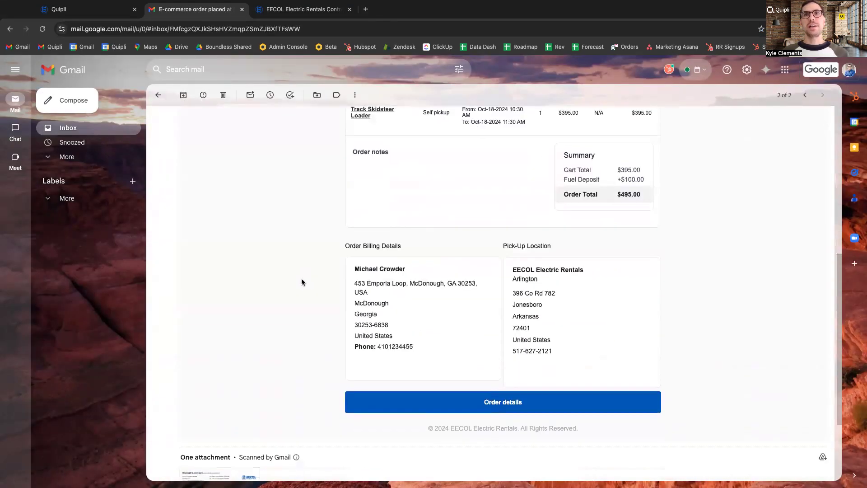
scroll(346, 419, down, 1)
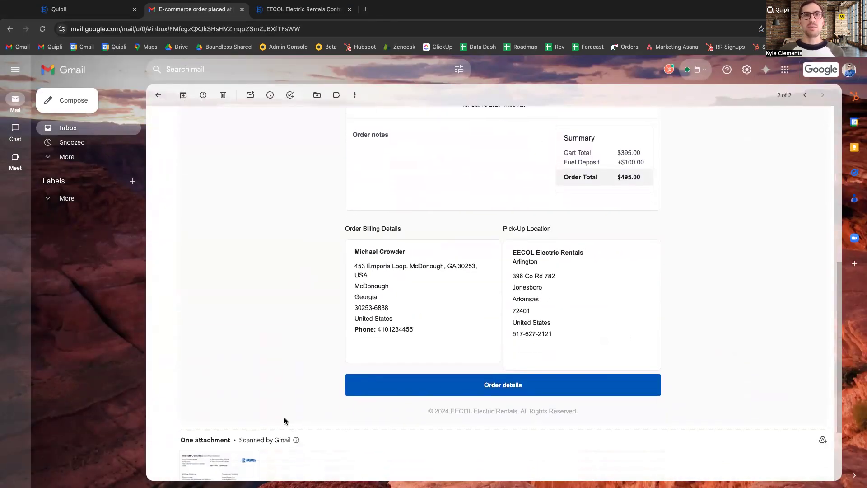
click(221, 458)
click(207, 209)
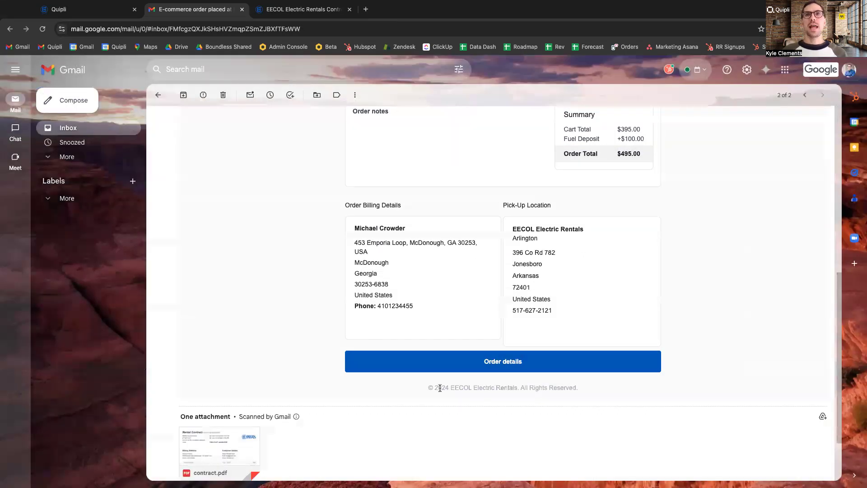
Step: Open the loader order via Order details, review it, and launch Approve Order (80%, $396.00)
click(511, 360)
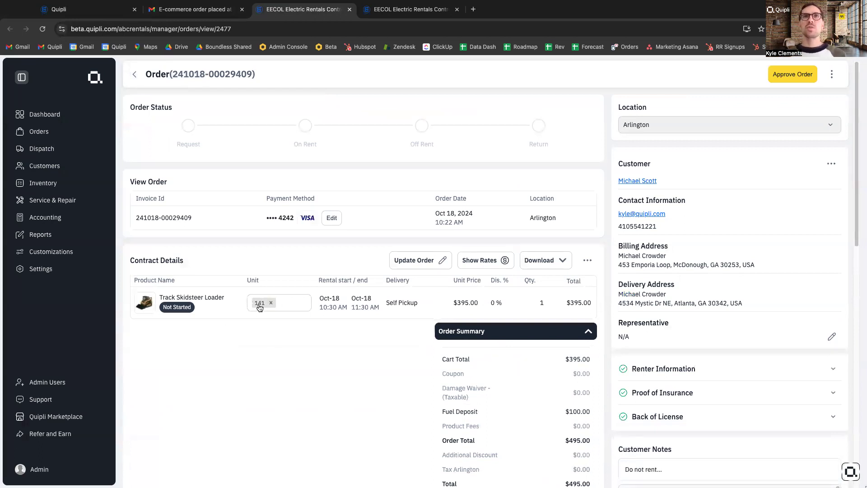
scroll(361, 386, down, 2)
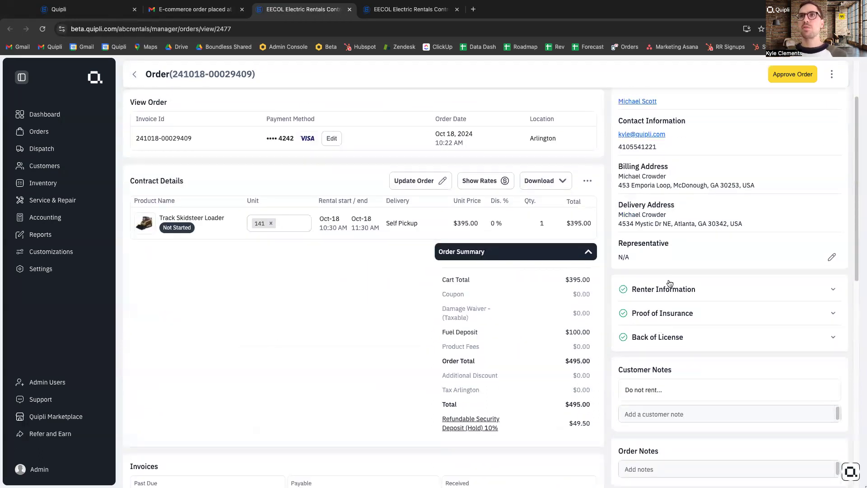
scroll(442, 347, down, 10)
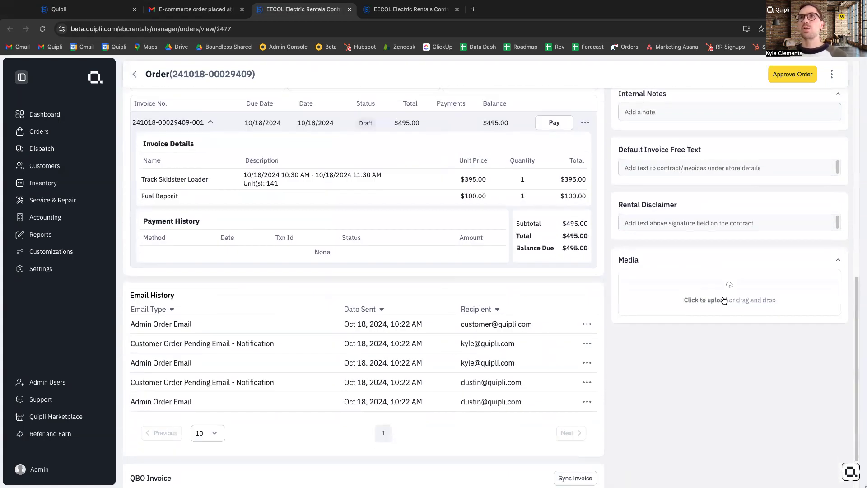
click(713, 319)
click(554, 361)
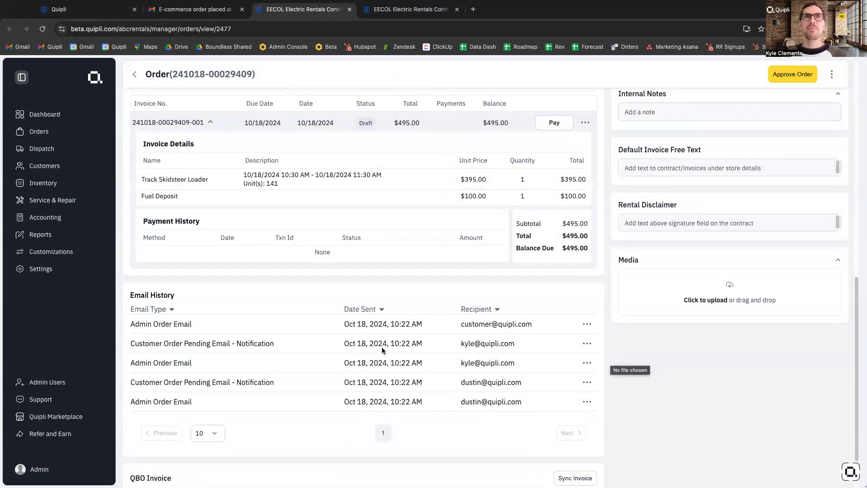
scroll(611, 359, up, 10)
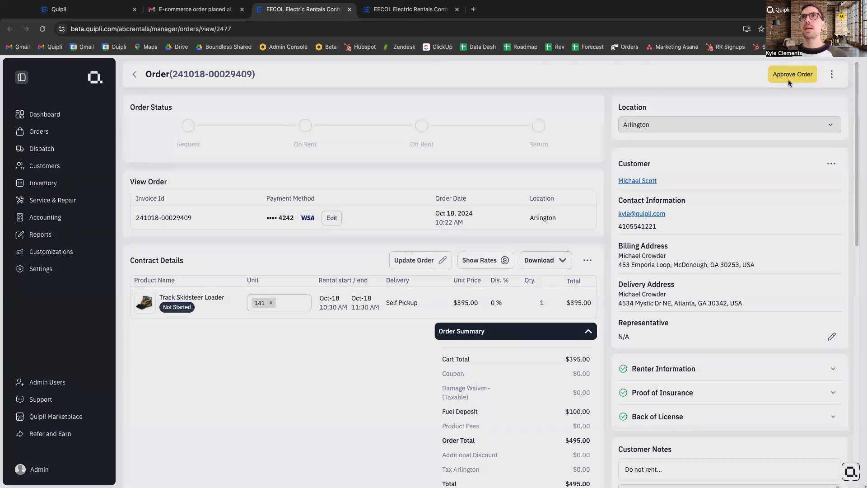
click(788, 76)
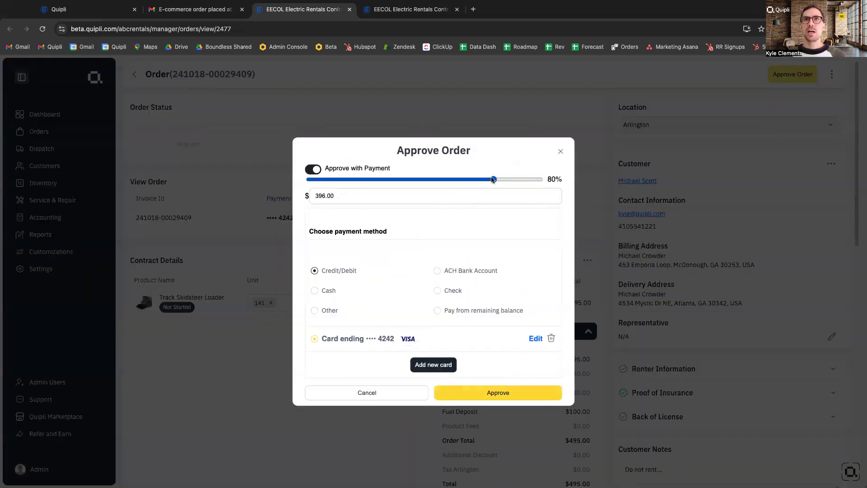
Step: Approve the order at 100% ($495.00), then mark it On Rent and Off Rent to Returned
drag(490, 179, 563, 180)
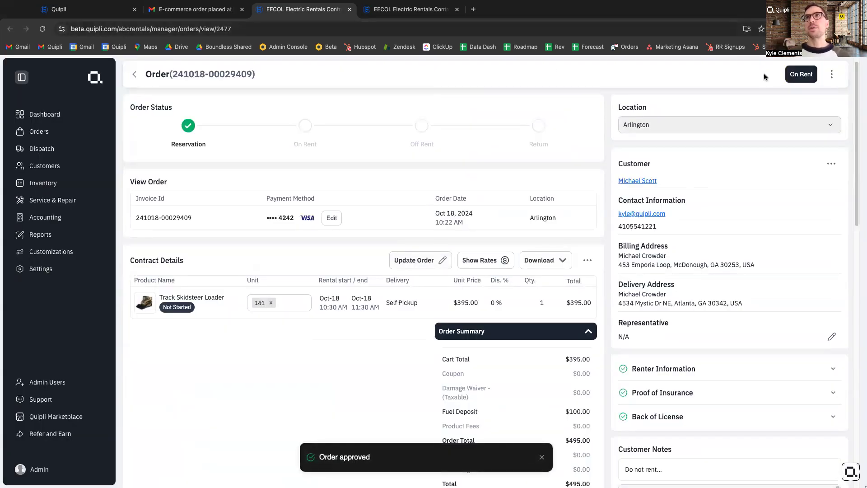
click(792, 75)
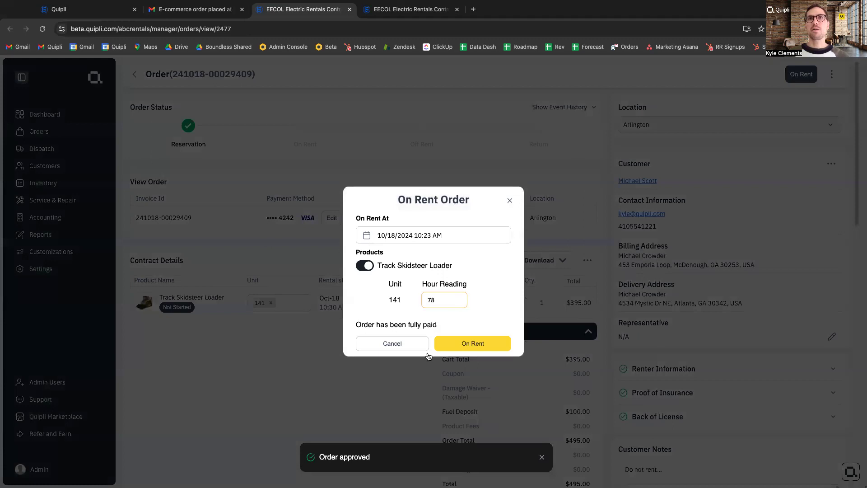
click(477, 347)
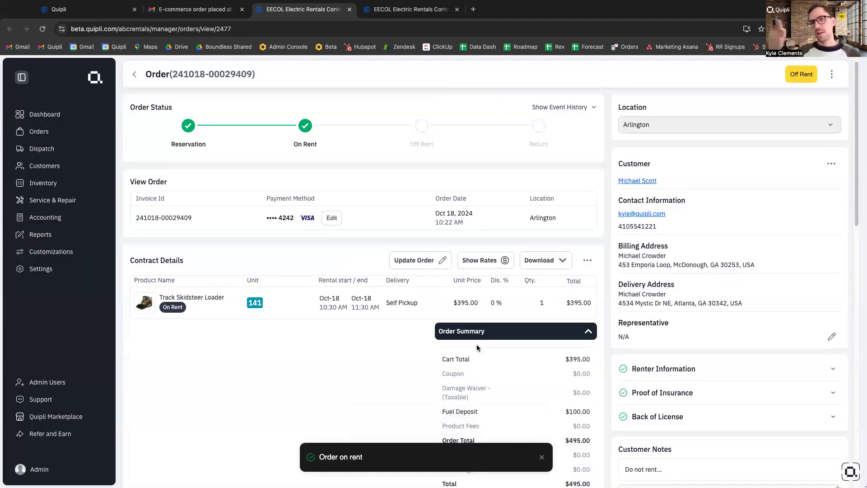
click(806, 77)
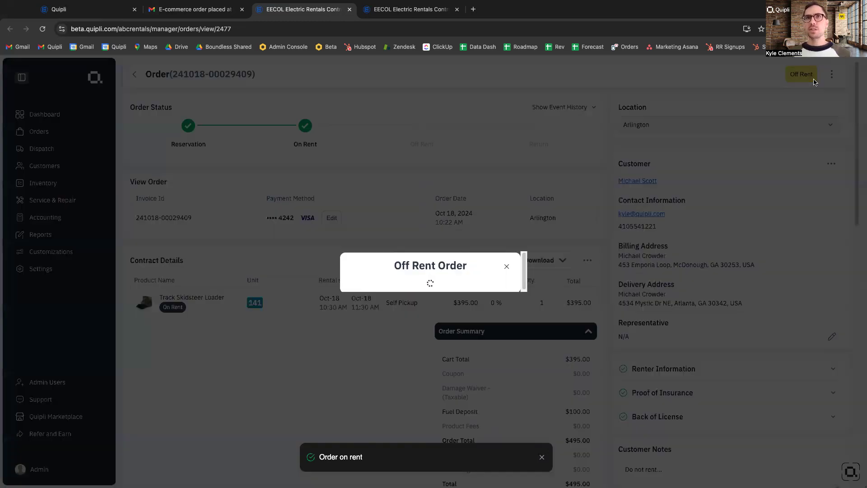
click(529, 412)
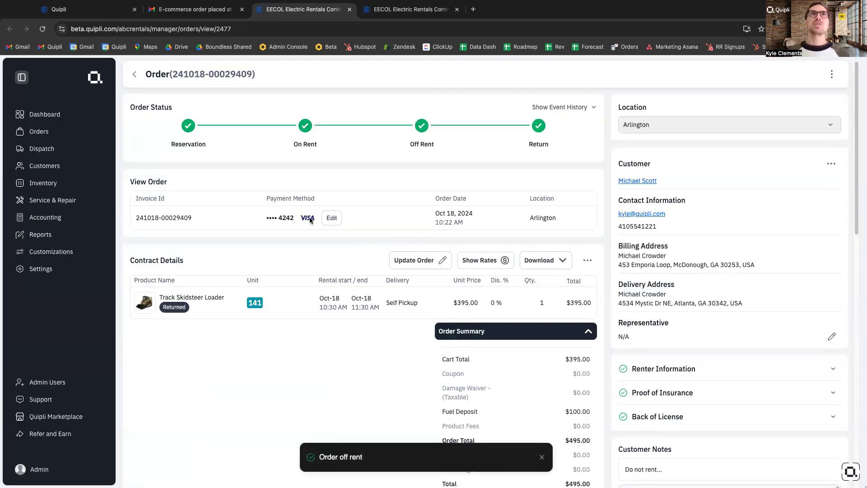
Step: Open the returned loader order from My Account > My Orders on the storefront
click(126, 10)
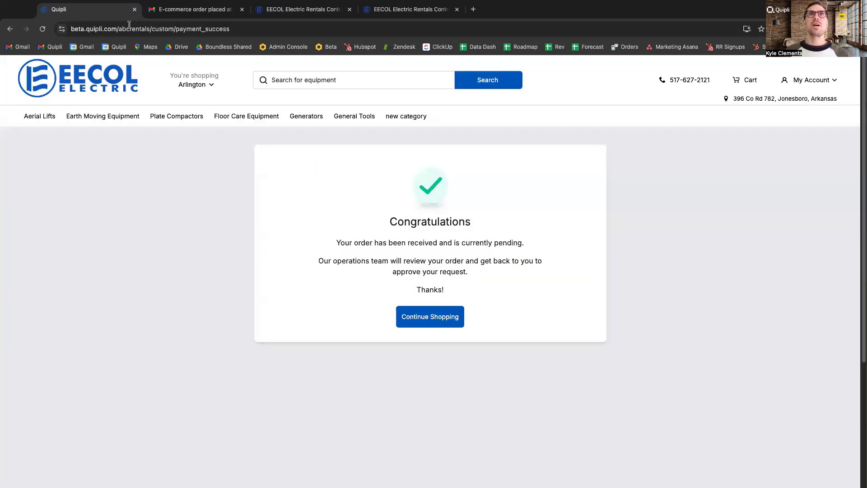
click(787, 91)
click(807, 134)
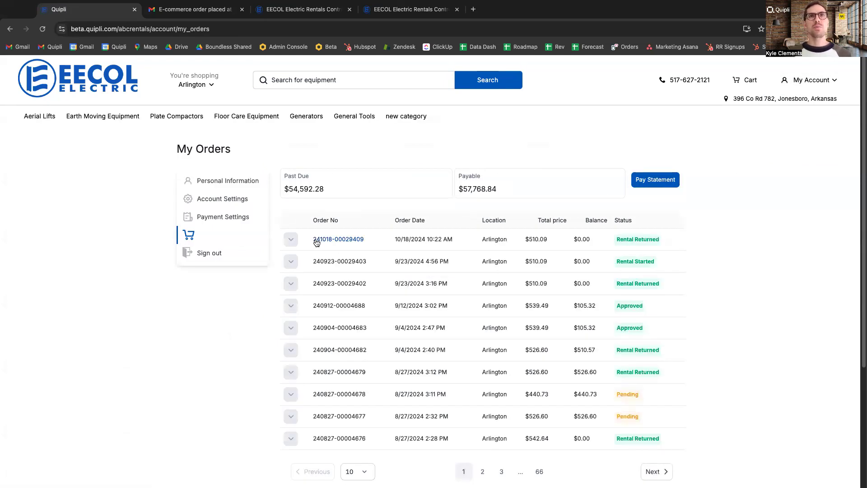
click(331, 242)
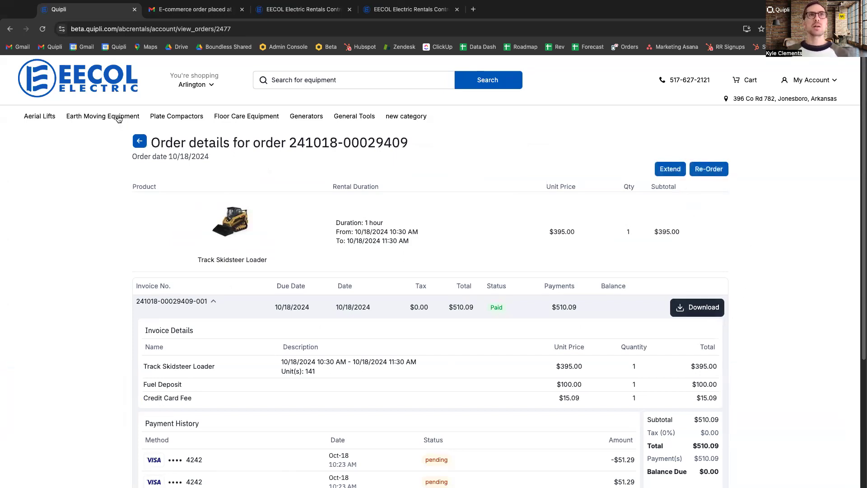
click(140, 141)
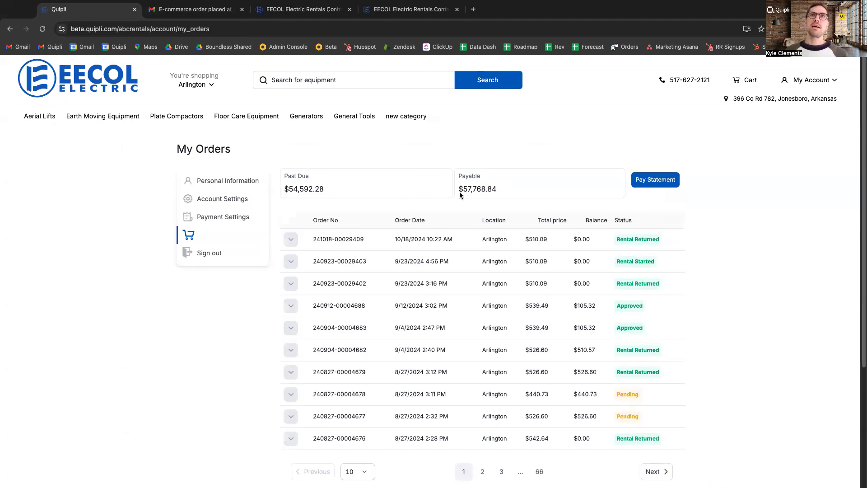
Step: Check the Payable and Past Due balances and open Pay Statement ($57,768.84 on the saved Visa)
drag(500, 190, 460, 190)
drag(339, 193, 283, 189)
click(637, 183)
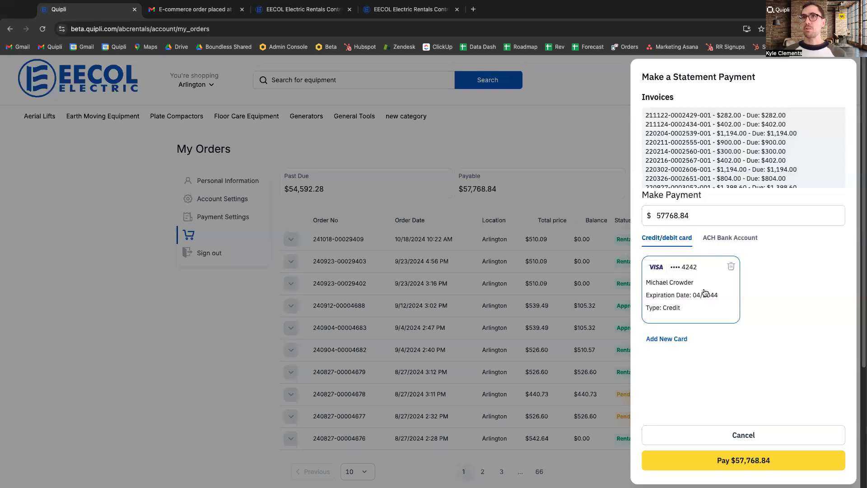
Step: Pay $1,000.00 on the statement and verify Past Due $53,592.28 and Payable $56,768.84
double_click(685, 216)
text(1000)
click(761, 461)
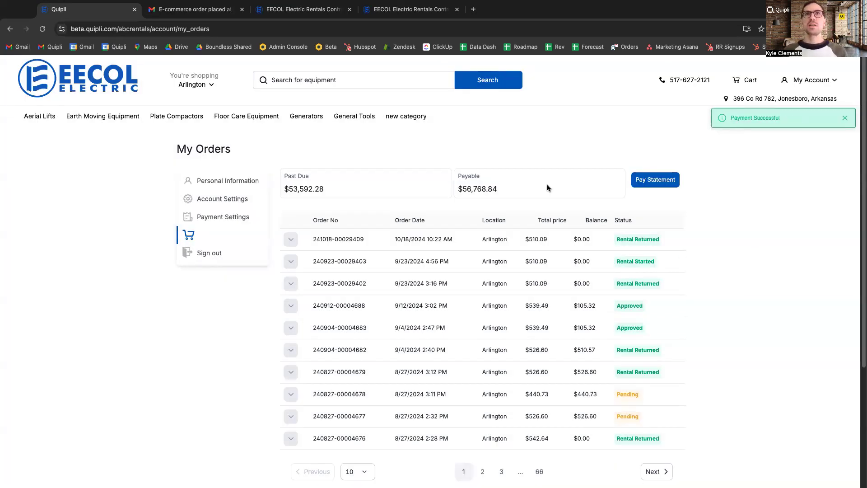
drag(549, 189, 279, 197)
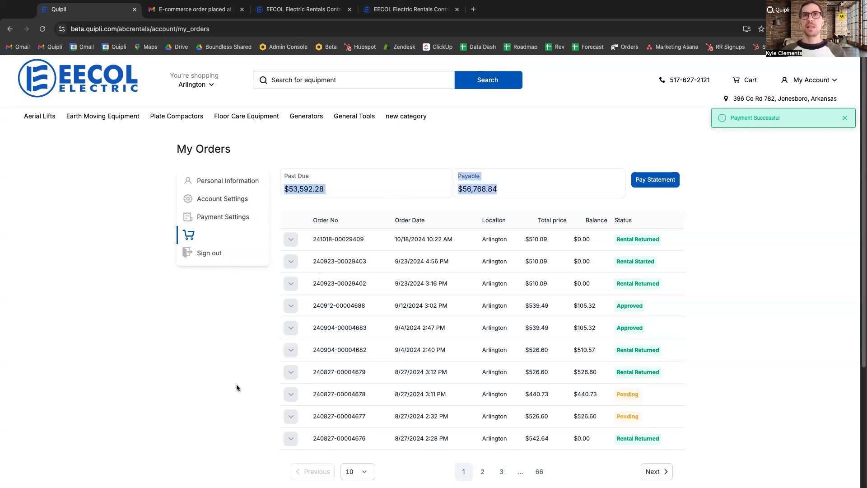
click(236, 387)
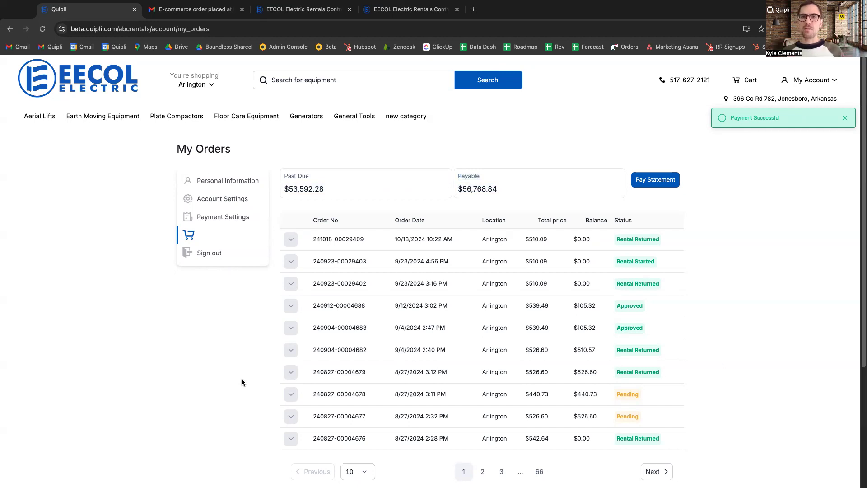
Step: Start a new order from the admin Orders section
click(296, 9)
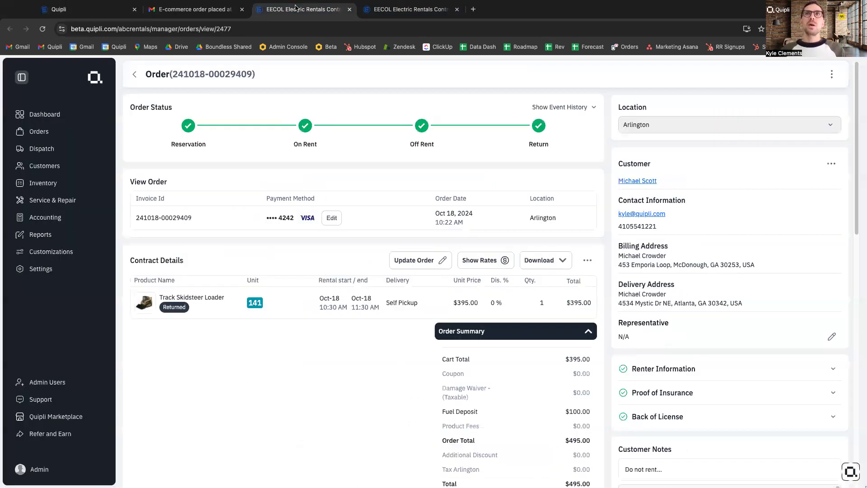
click(63, 130)
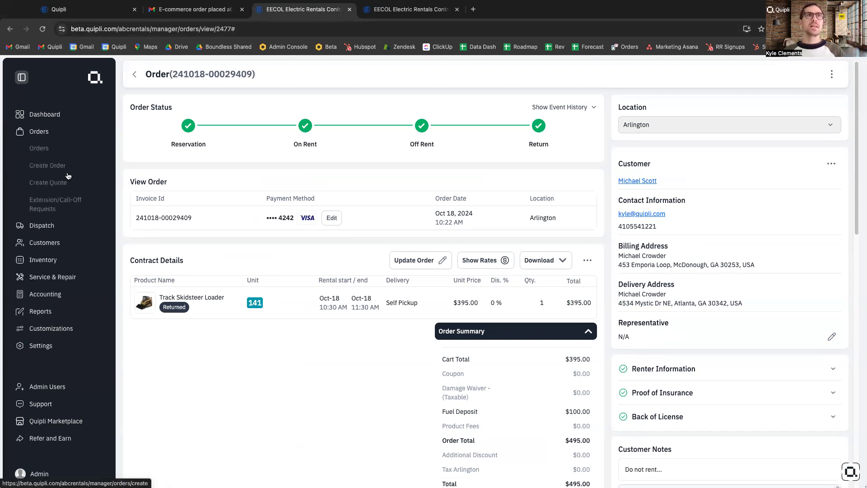
click(60, 163)
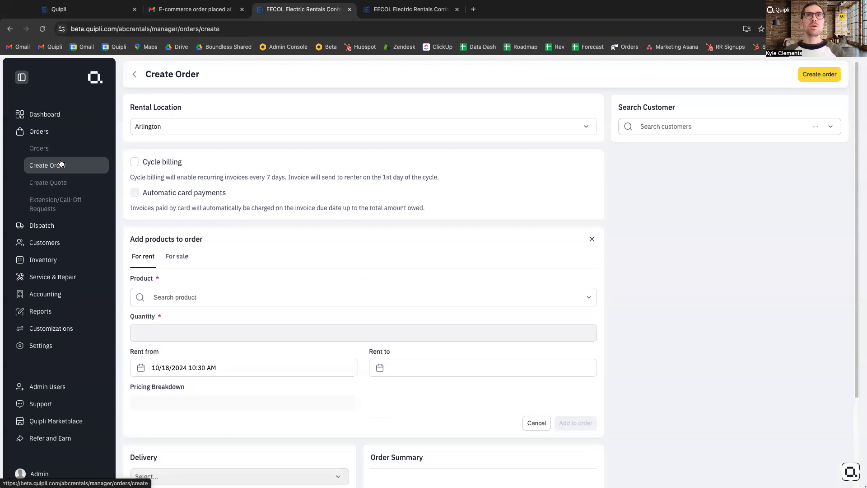
Step: Search for the customer by name and load their contact, credit and address details
click(662, 128)
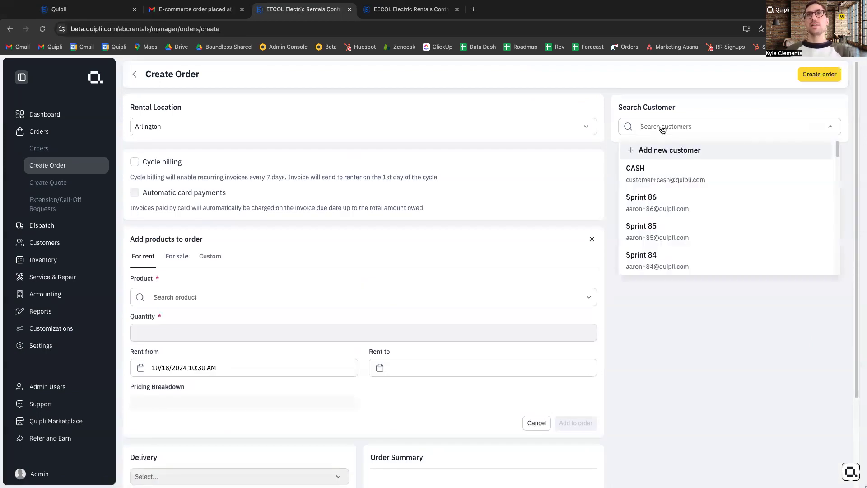
click(662, 128)
click(662, 127)
text(cro)
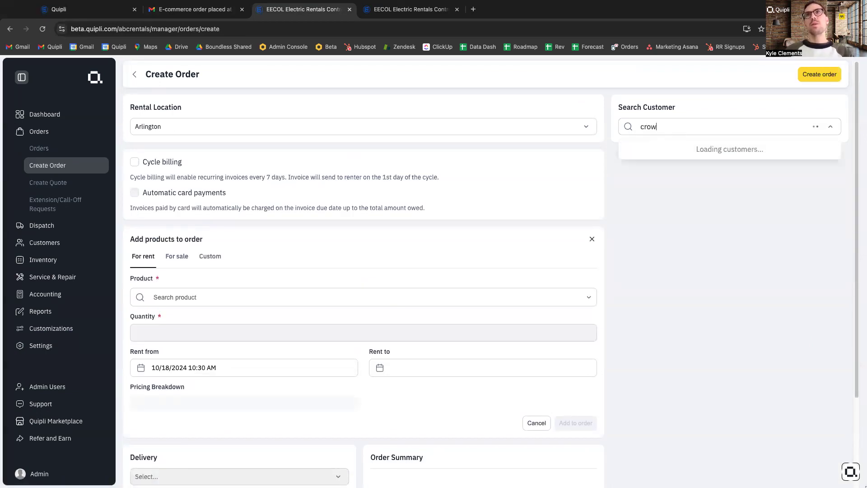
text(w)
key(BackSpace)
key(BackSpace)
key(BackSpace)
key(BackSpace)
text(scot)
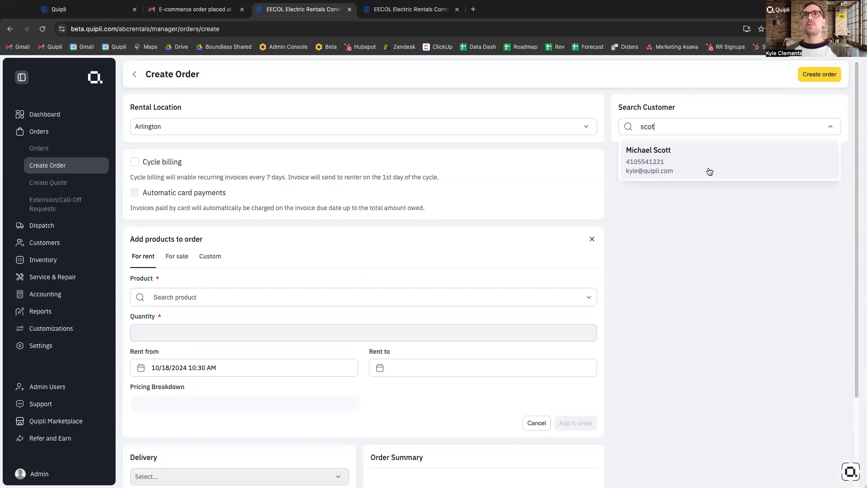
click(710, 171)
click(680, 351)
click(759, 356)
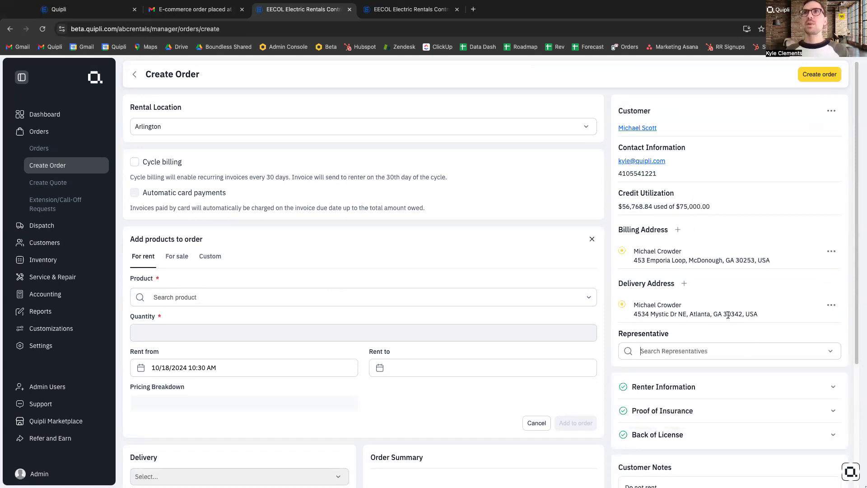
Step: Check the customer's credit utilization and enable cycle billing with 30-day bill length, terms and invoice day
triple_click(693, 207)
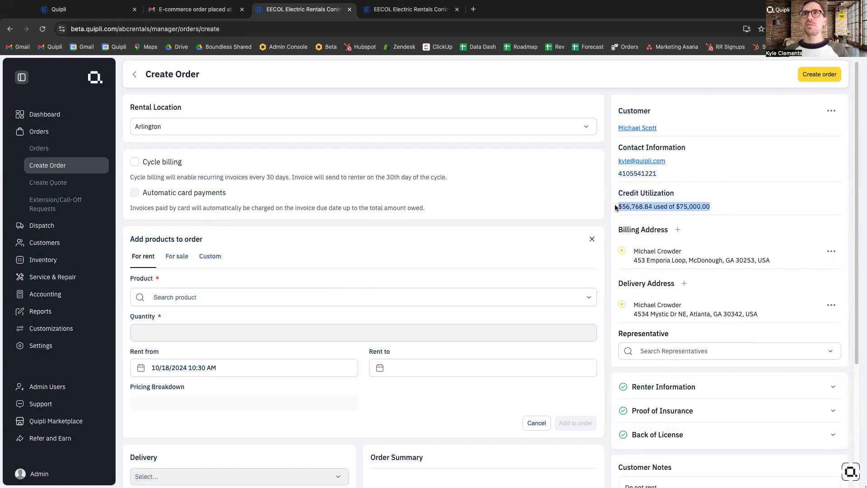
scroll(714, 300, down, 4)
scroll(714, 300, up, 4)
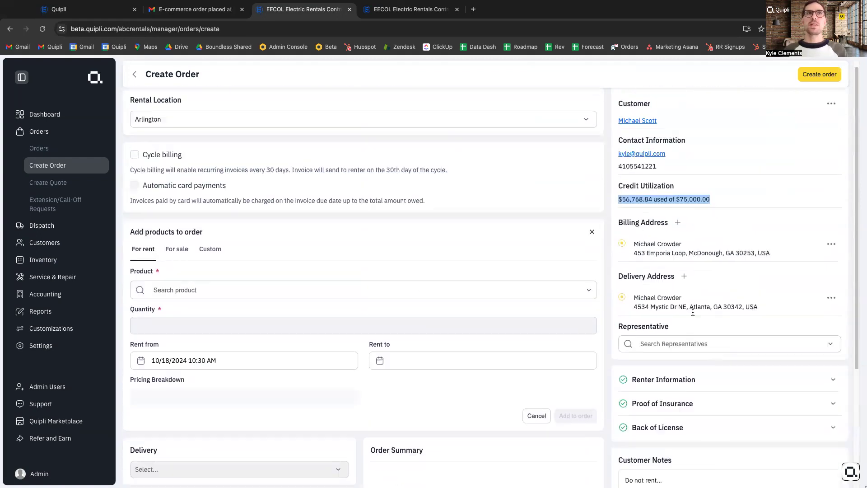
click(143, 163)
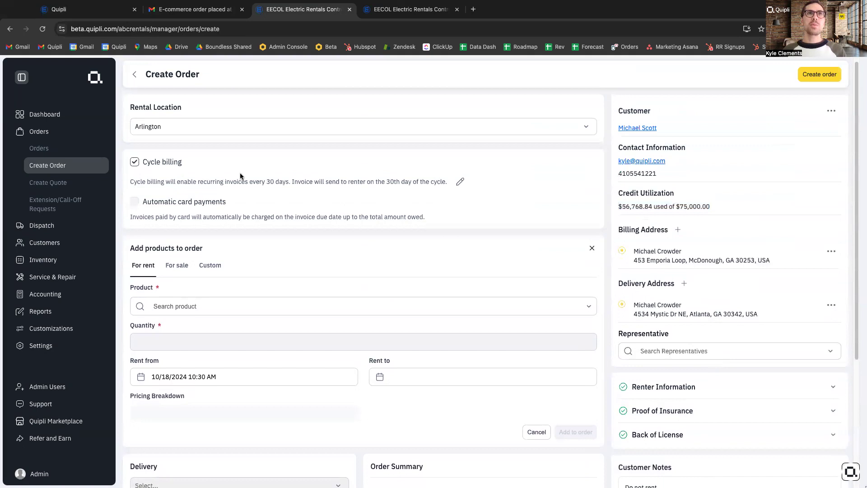
click(461, 183)
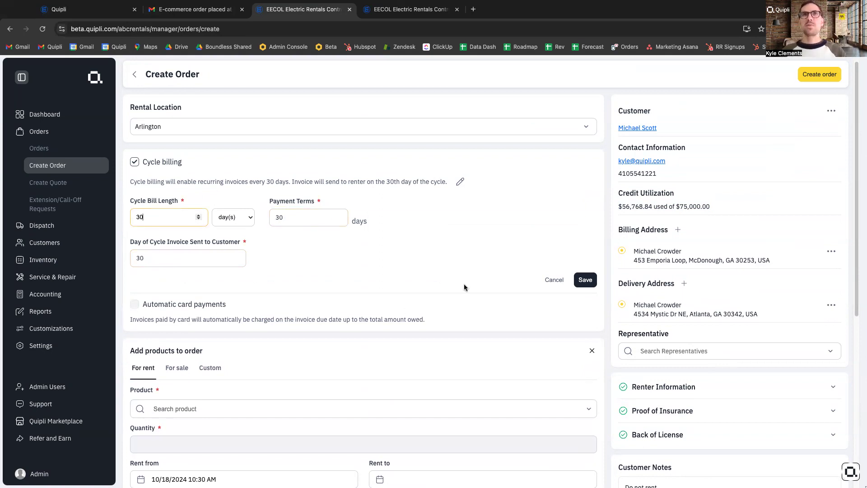
Step: Turn cycle billing back off and keep Arlington as the rental location
click(136, 163)
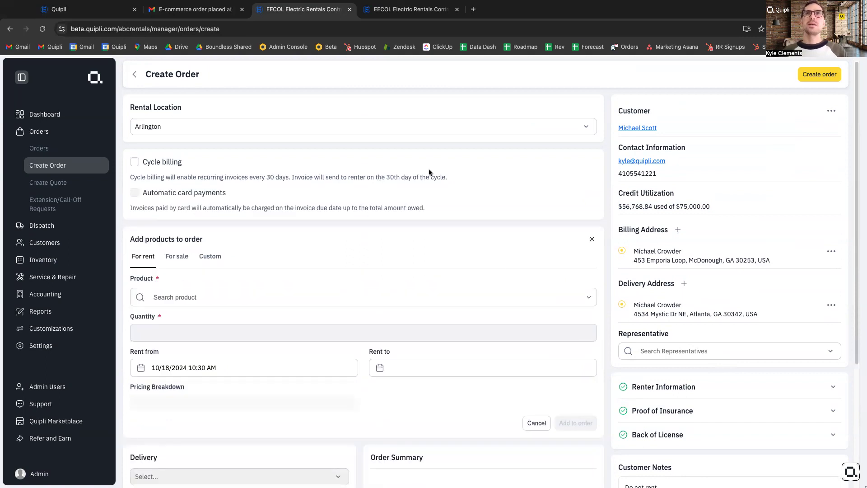
click(432, 133)
click(424, 139)
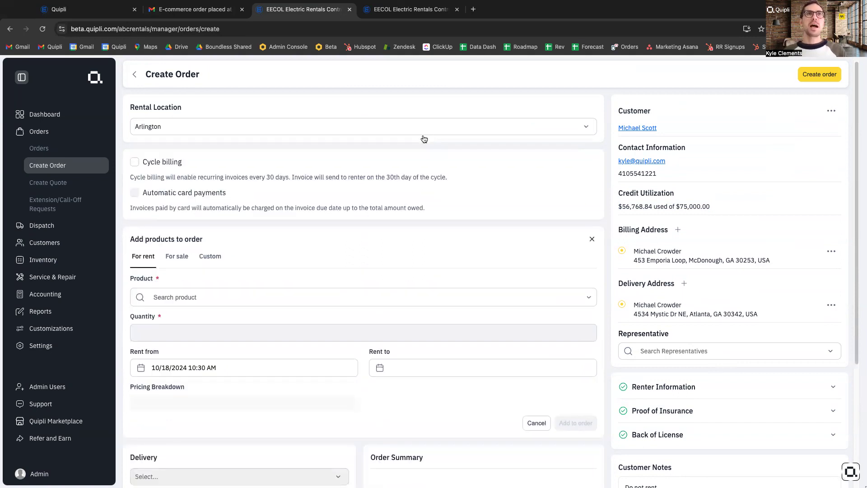
Step: Add a Track Skidsteer Loader rental with a $1,200.00 weekly price to the order
click(224, 303)
text(ld)
text(ad)
click(235, 338)
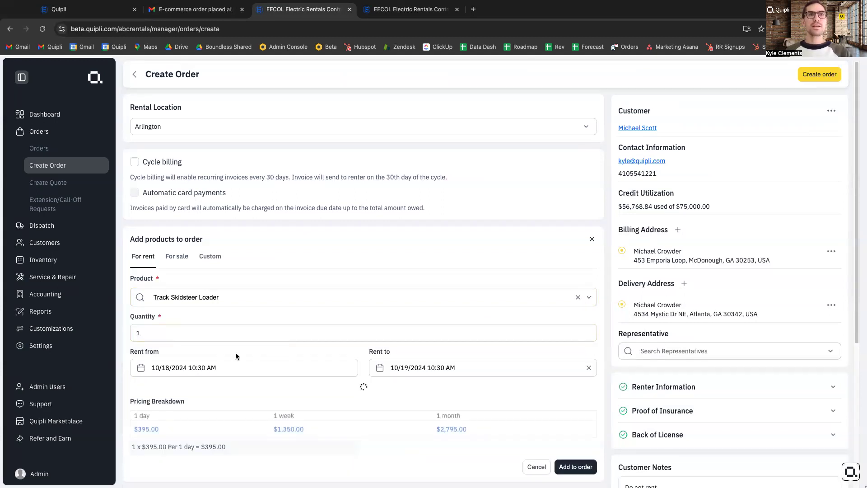
scroll(235, 351, down, 2)
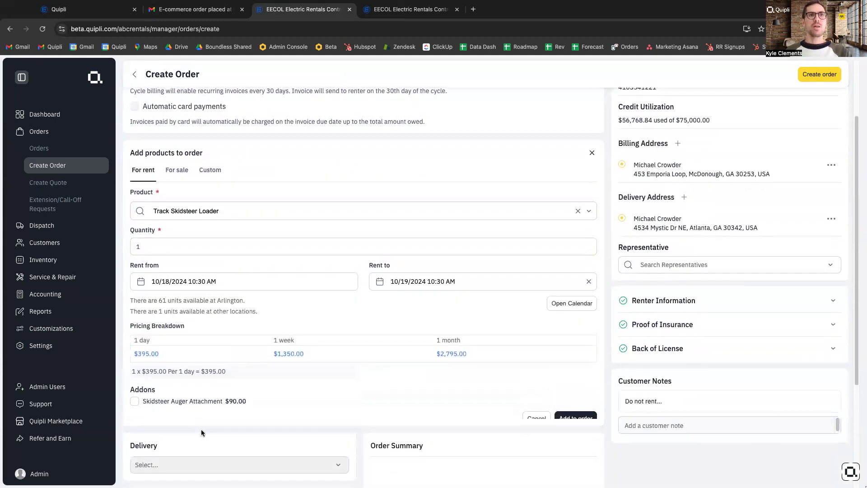
click(298, 354)
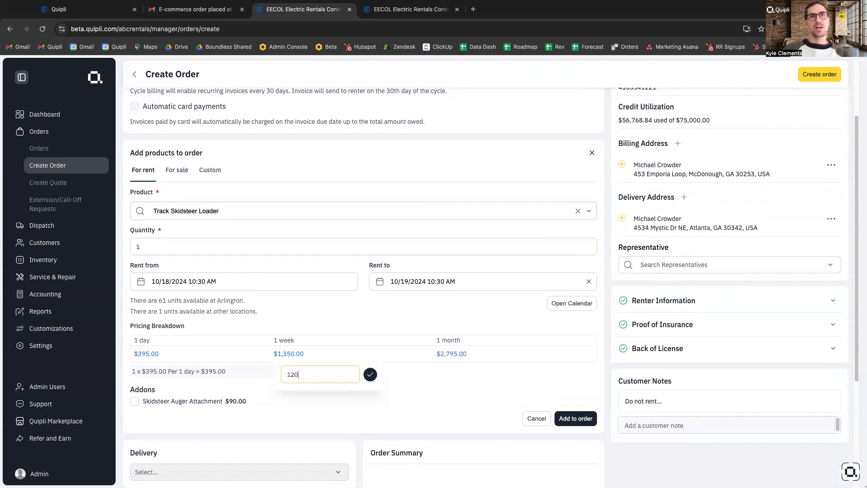
click(371, 374)
click(566, 414)
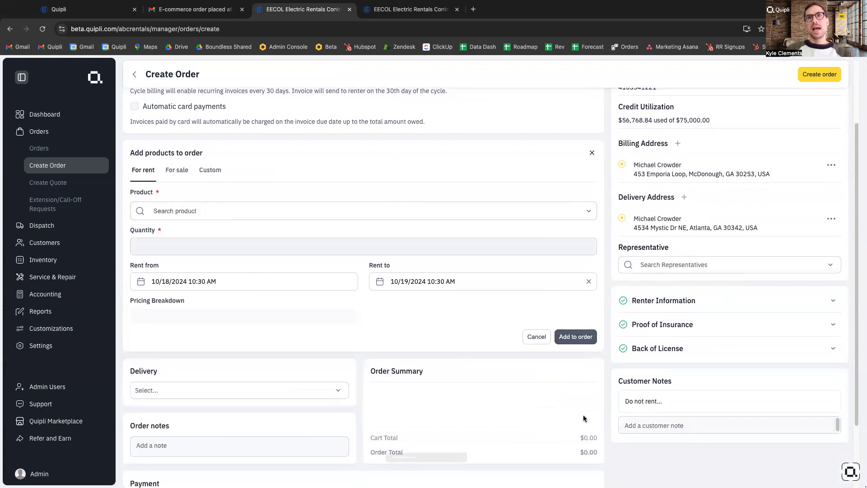
Step: Leave the unit unassigned and create the order
scroll(542, 370, down, 5)
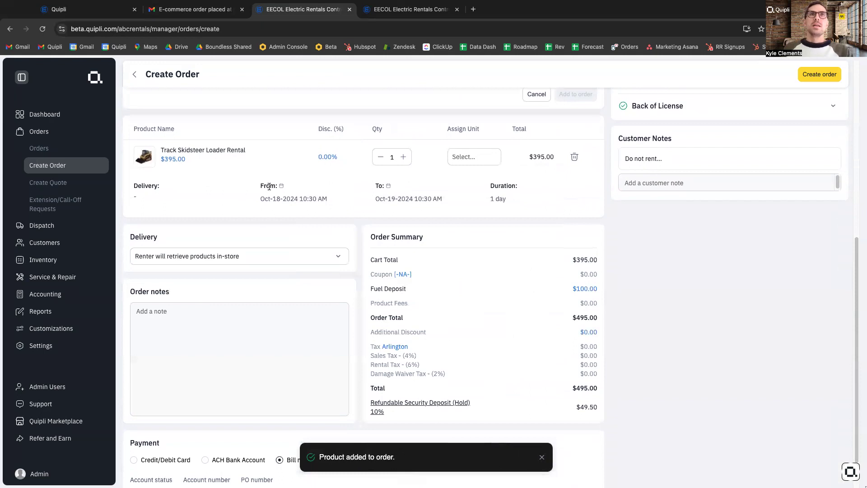
click(457, 158)
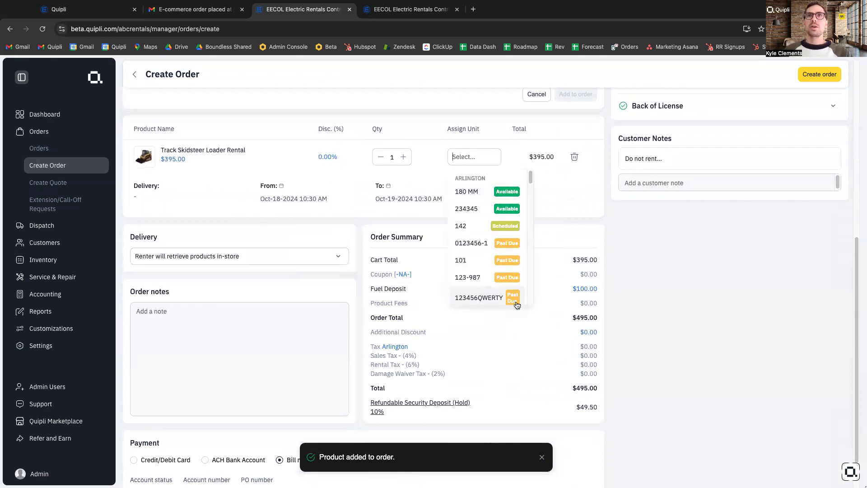
click(680, 252)
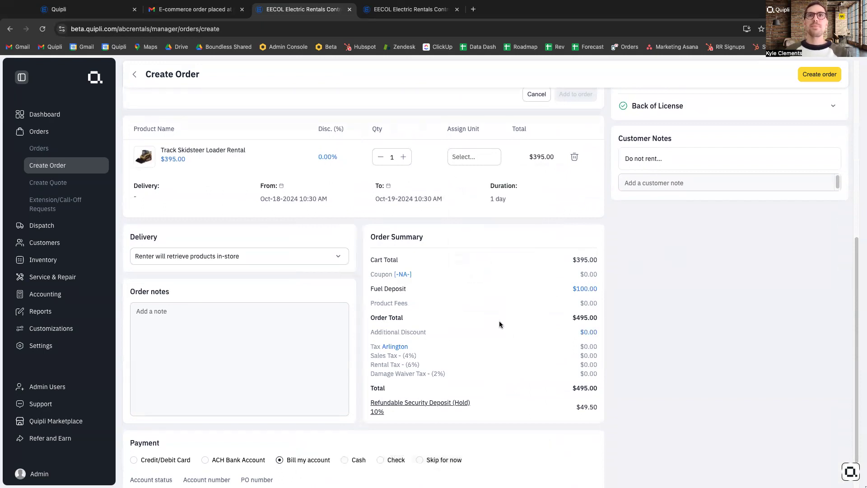
scroll(339, 364, down, 1)
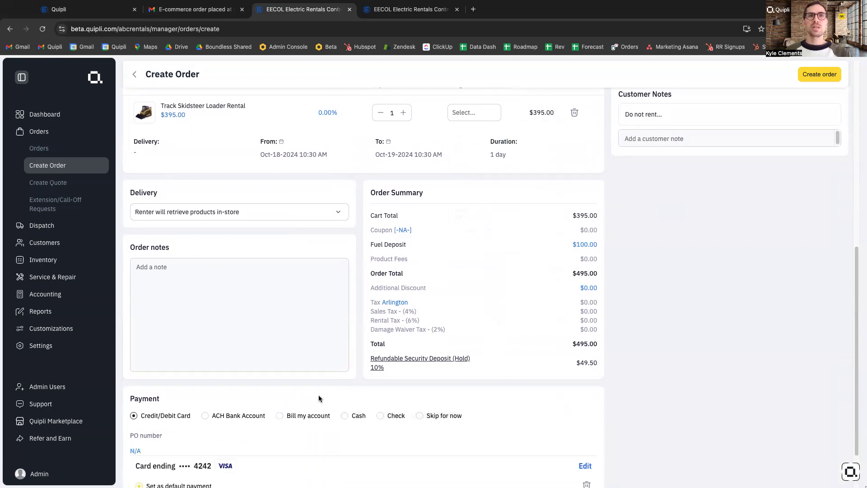
scroll(319, 397, down, 1)
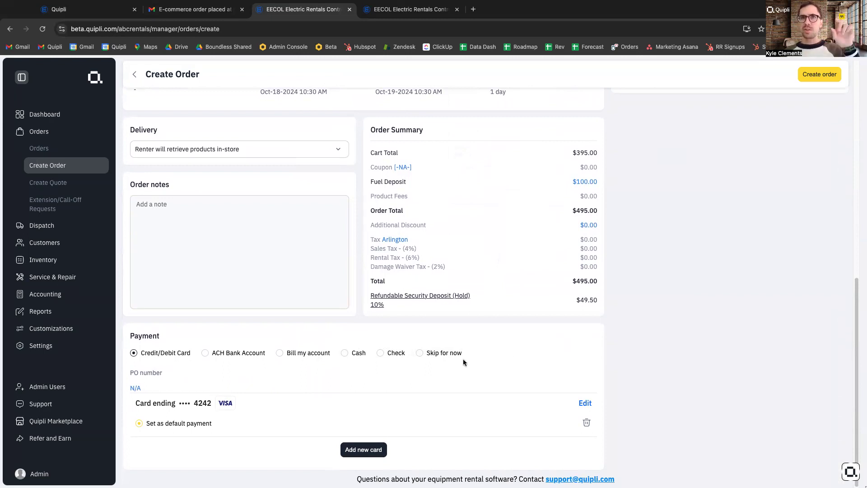
click(828, 81)
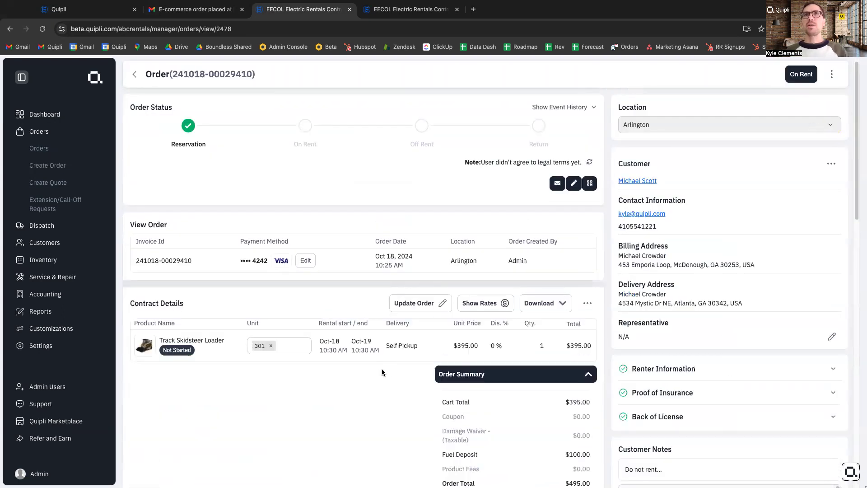
Step: Email the order to the customer and show the order's QR code
click(558, 184)
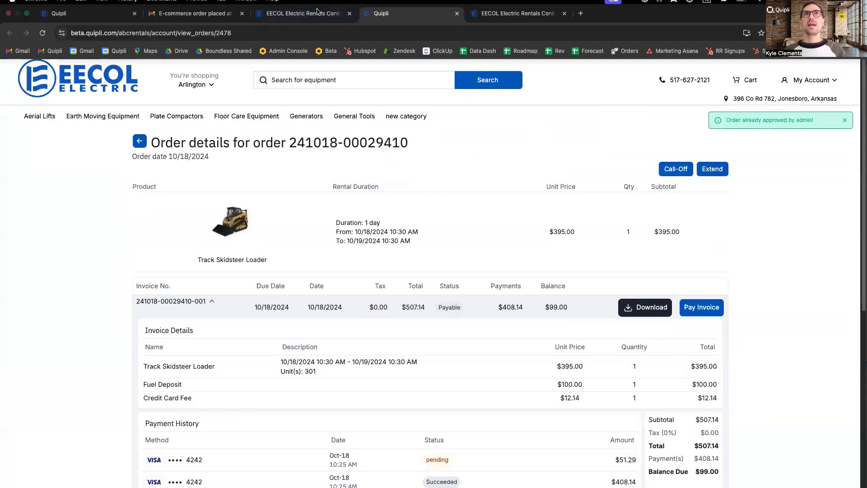
click(316, 18)
click(589, 183)
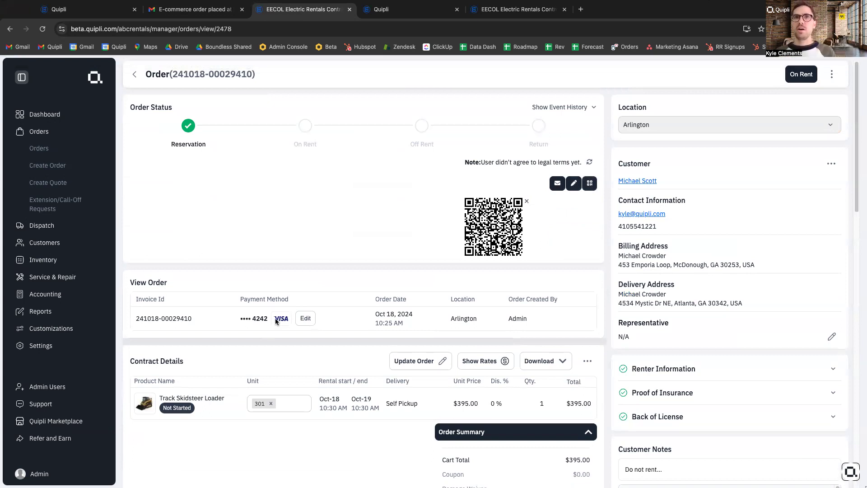
Step: Start a new quote and begin searching for its customer
scroll(280, 319, down, 12)
scroll(285, 322, up, 7)
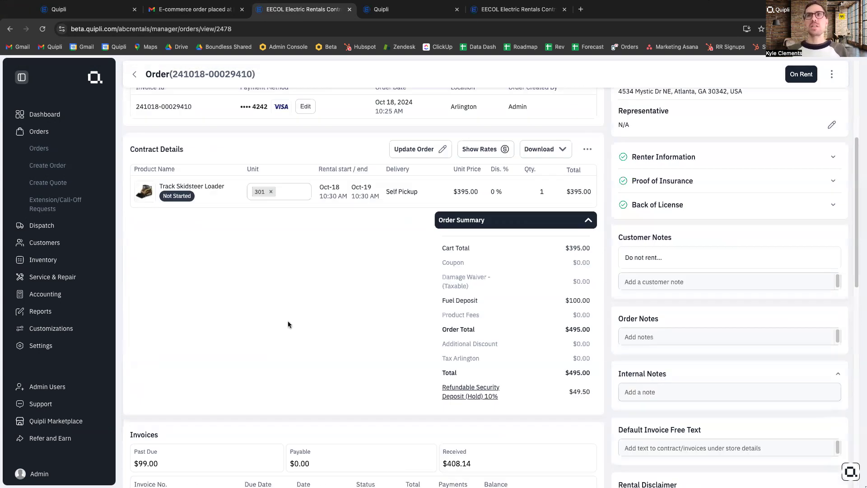
scroll(280, 316, up, 5)
click(67, 184)
click(754, 126)
Step: Select the matching customer and set the quote to expire October 19 at midnight
text(sco)
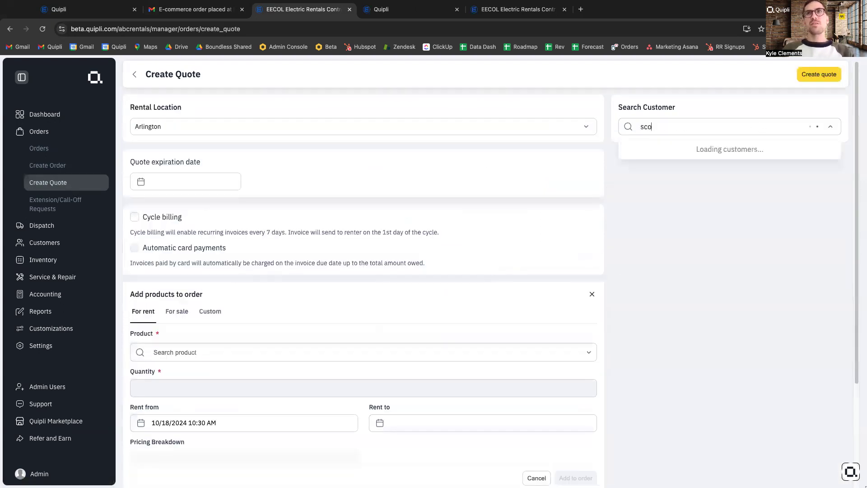
text(tt)
click(716, 174)
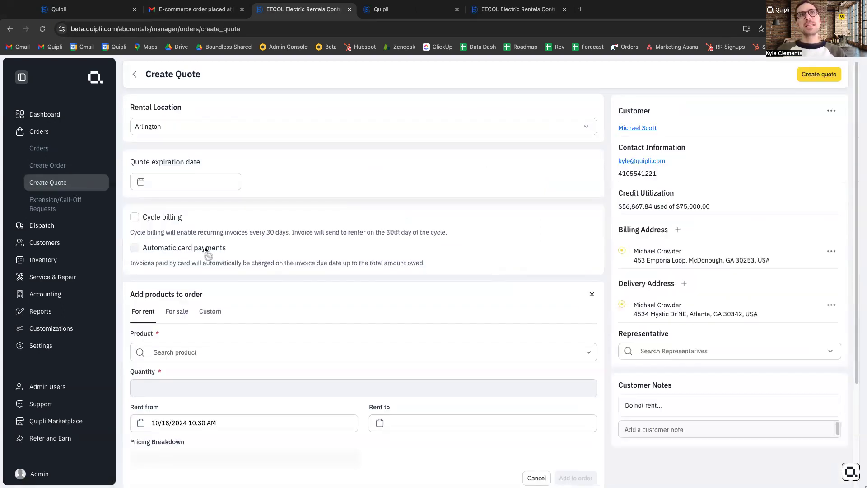
click(171, 182)
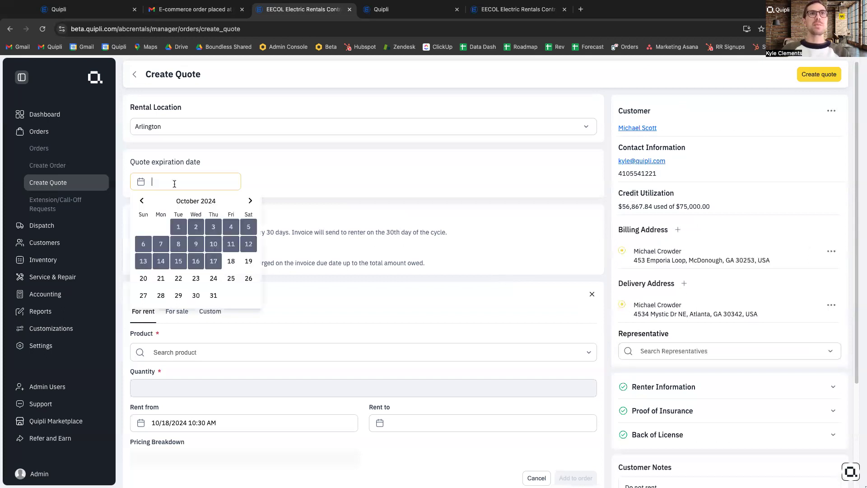
click(251, 262)
click(195, 319)
Step: Add the 10ft Step Ladder to the quote and create it
click(187, 368)
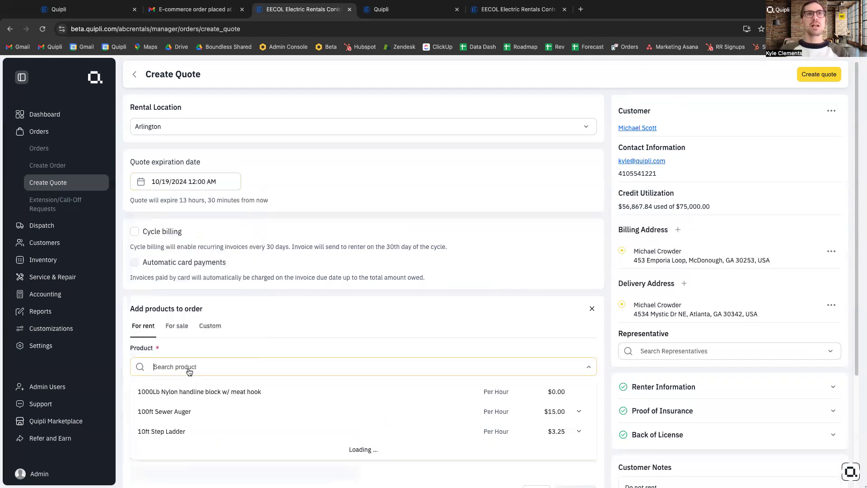
text(loader)
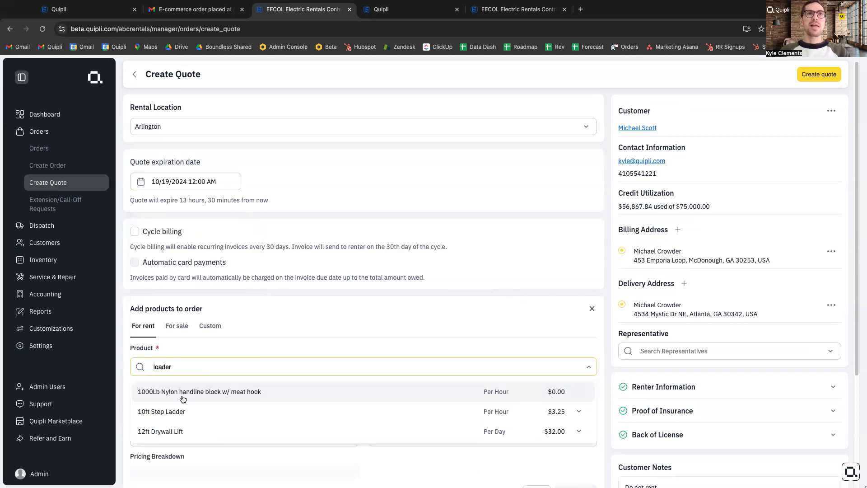
click(196, 412)
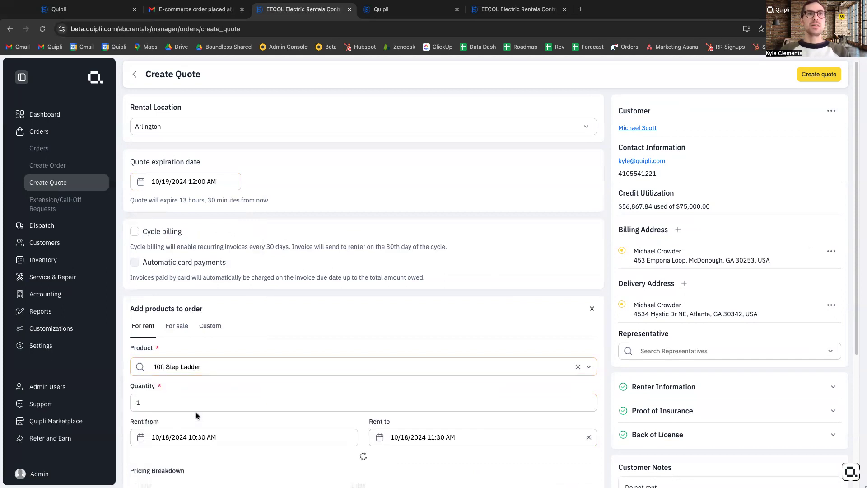
scroll(196, 411, down, 3)
scroll(196, 412, down, 2)
click(566, 342)
scroll(564, 345, down, 5)
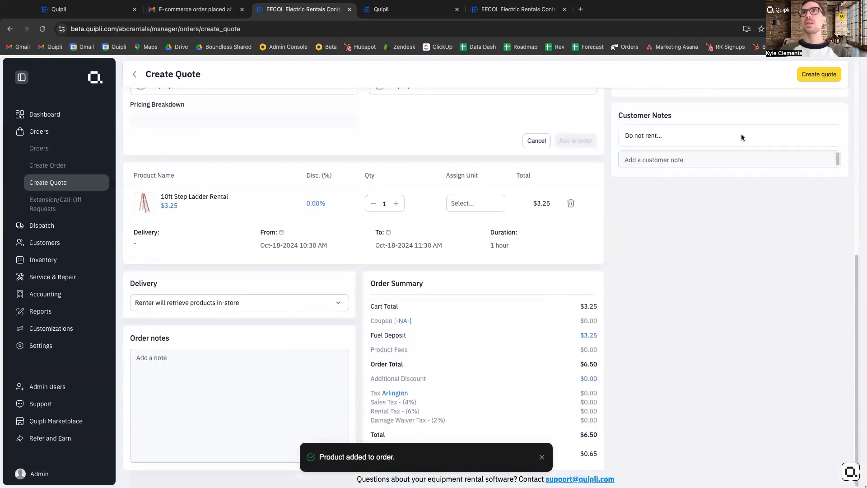
click(827, 79)
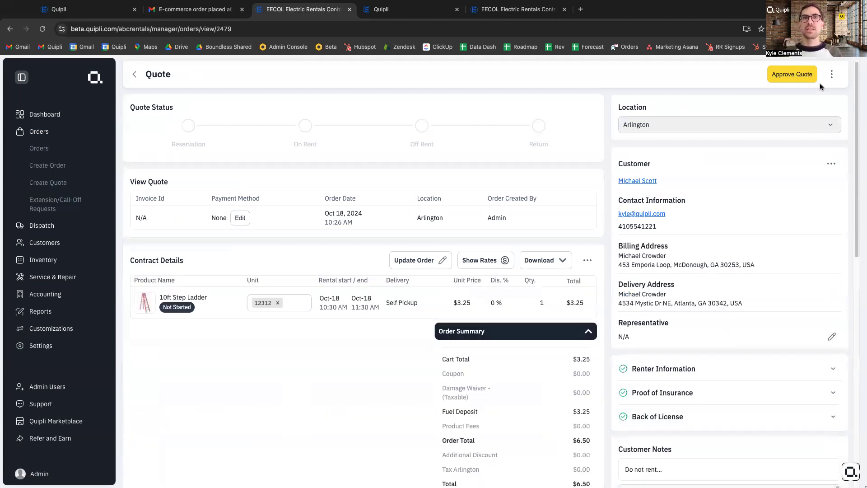
Step: Open the 'Quote from EECOL Electric Rentals' email and choose Confirm & Pay For Quote
click(194, 9)
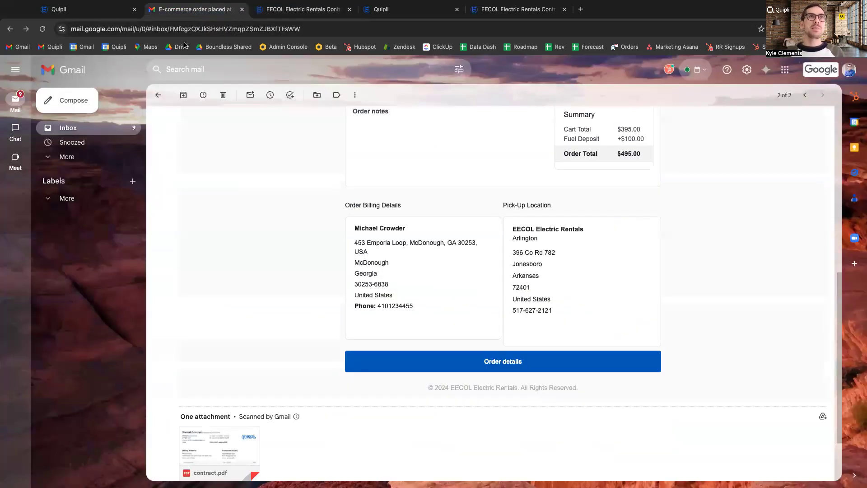
click(150, 94)
click(211, 120)
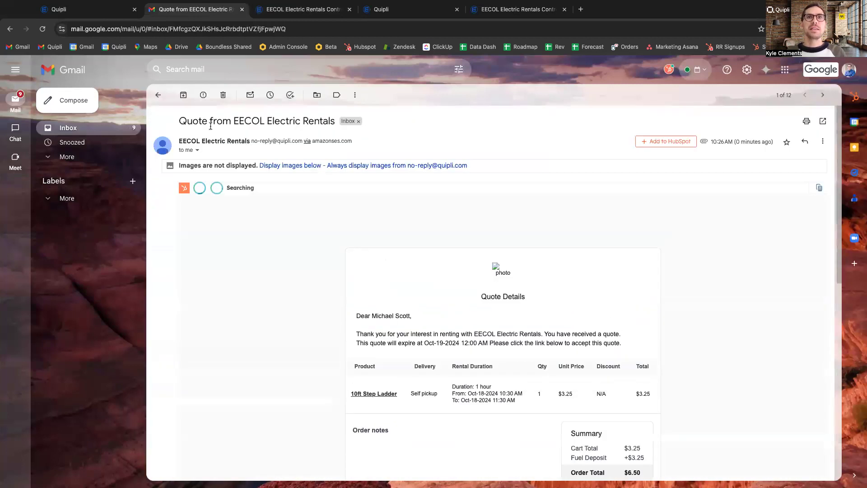
scroll(293, 263, down, 2)
scroll(271, 246, down, 5)
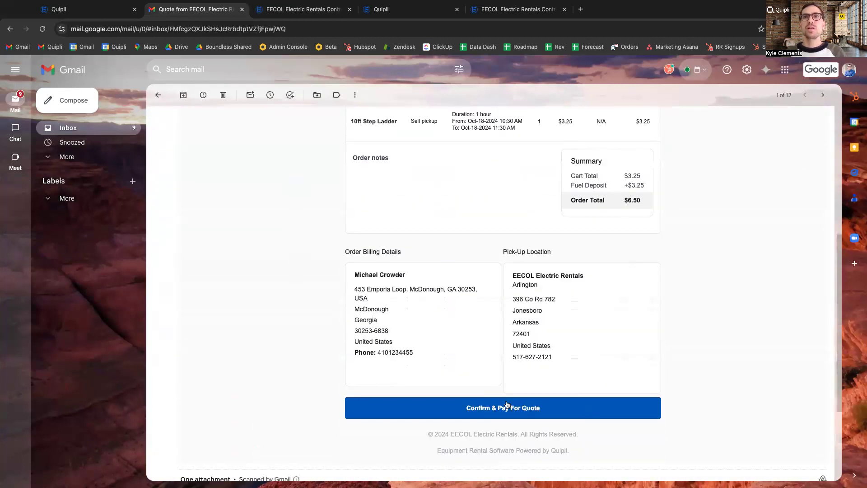
click(565, 406)
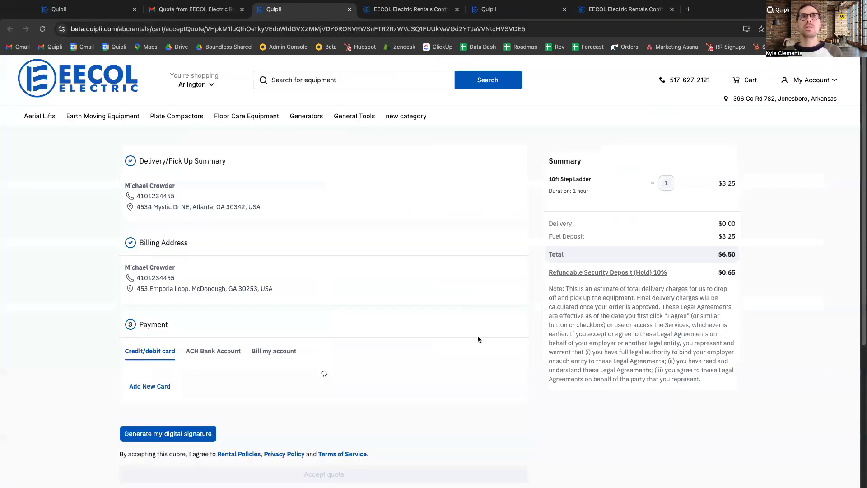
Step: Pay with the saved Visa card, generate a digital signature, and accept the $6.50 quote
scroll(377, 327, down, 2)
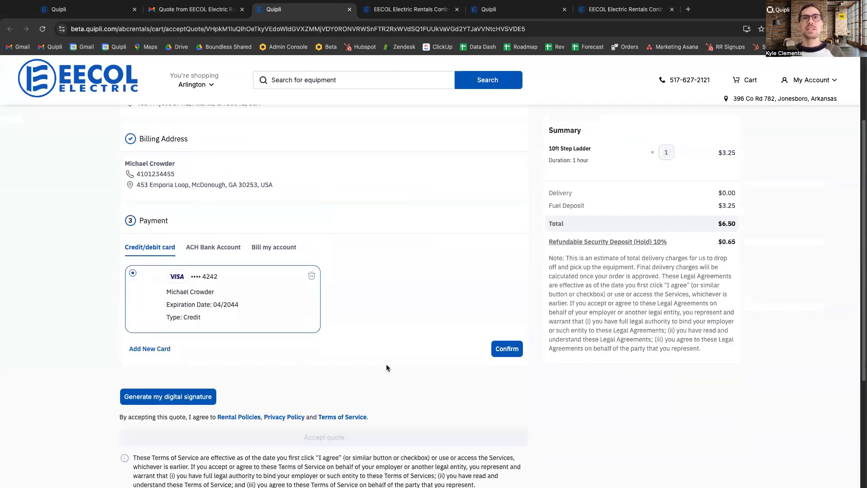
click(507, 345)
click(191, 303)
click(332, 356)
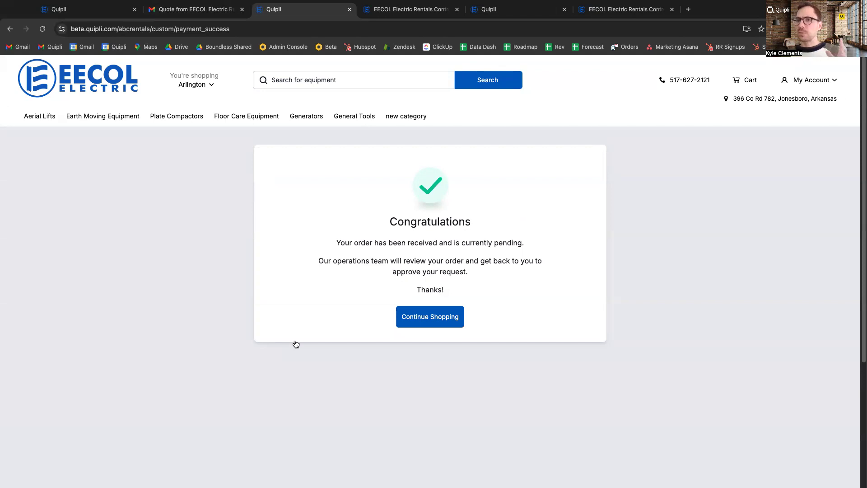
Step: Open the admin Dashboard, review its date and location filters, and highlight the 64% fleet utilization
click(380, 9)
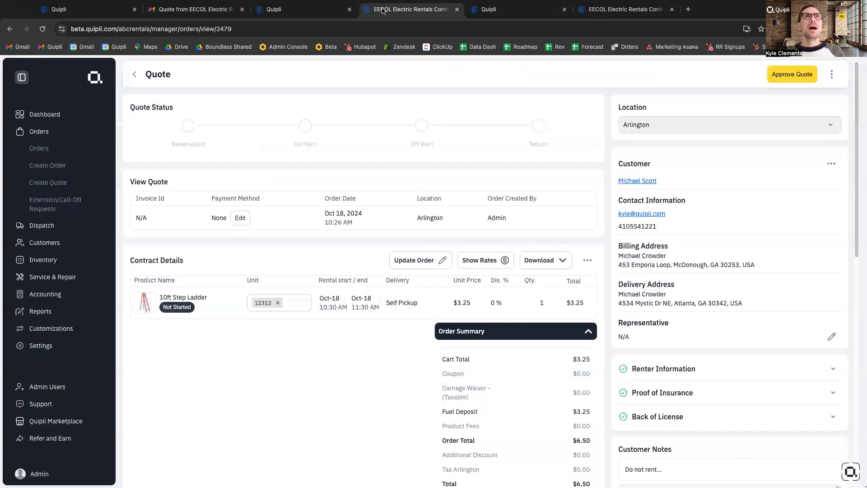
click(48, 115)
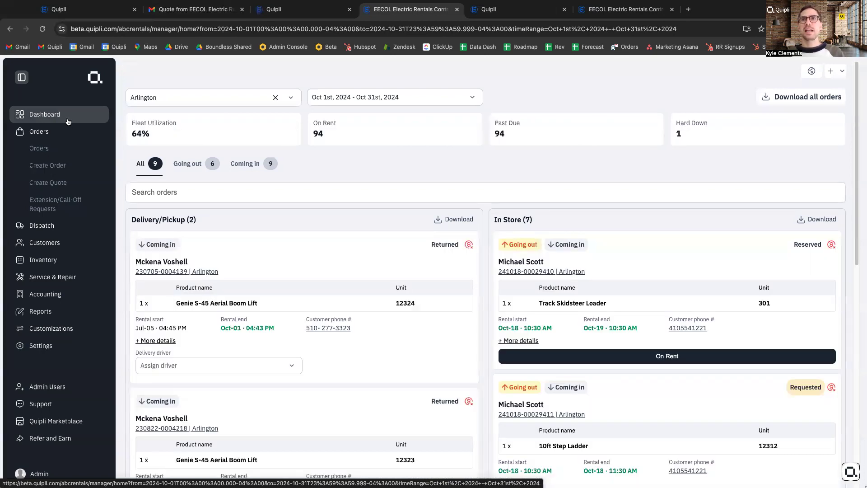
click(356, 97)
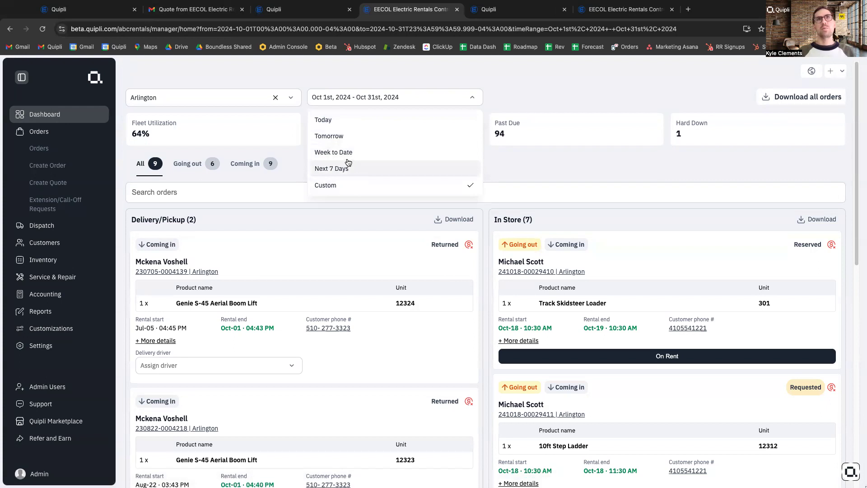
click(231, 99)
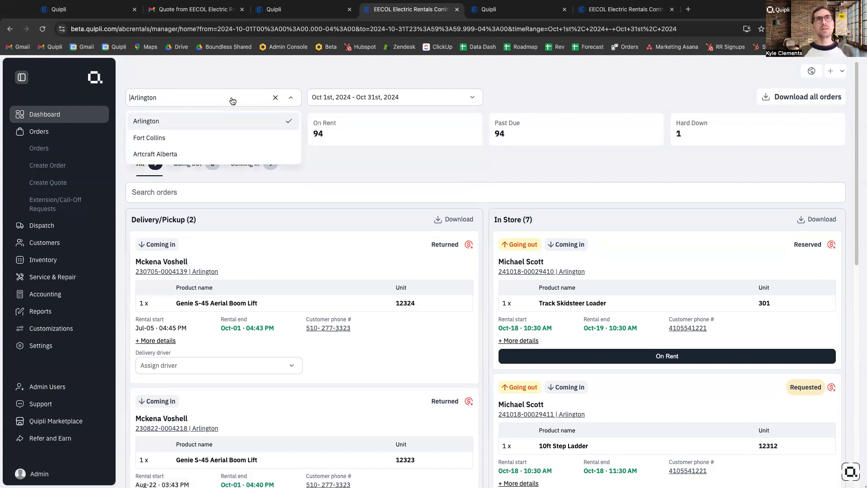
click(513, 91)
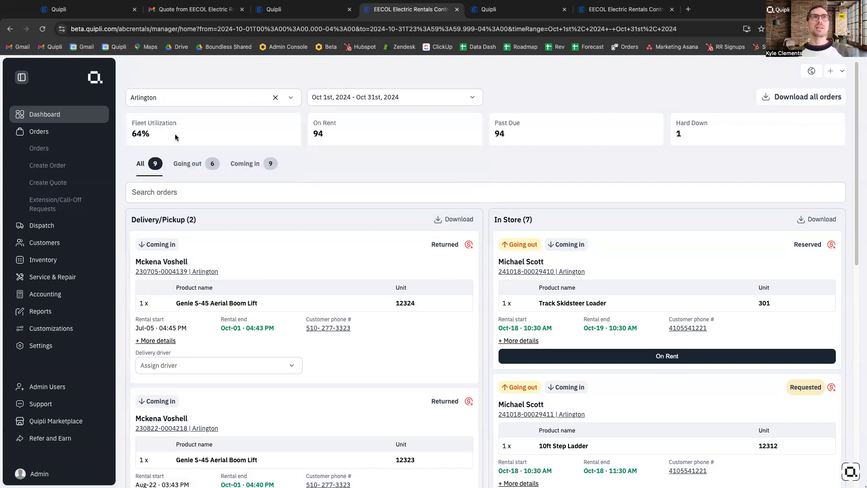
drag(151, 134, 132, 137)
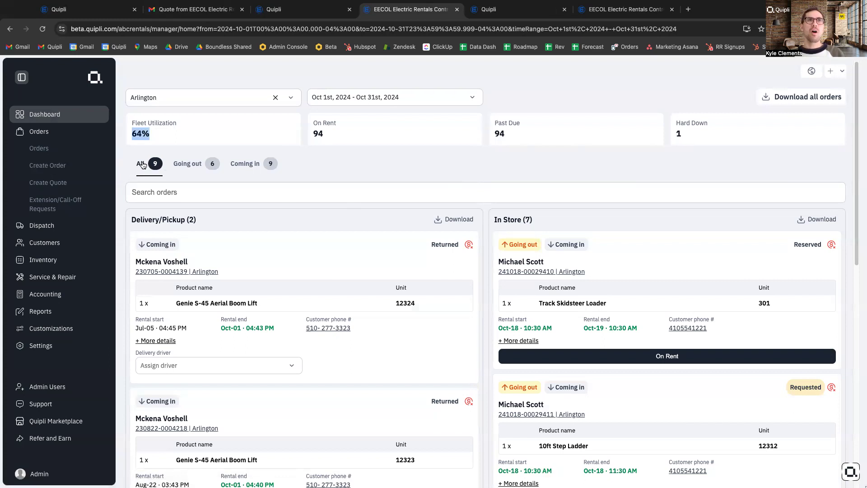
Step: Filter the orders to Going out, then Coming in, then back to All
click(195, 164)
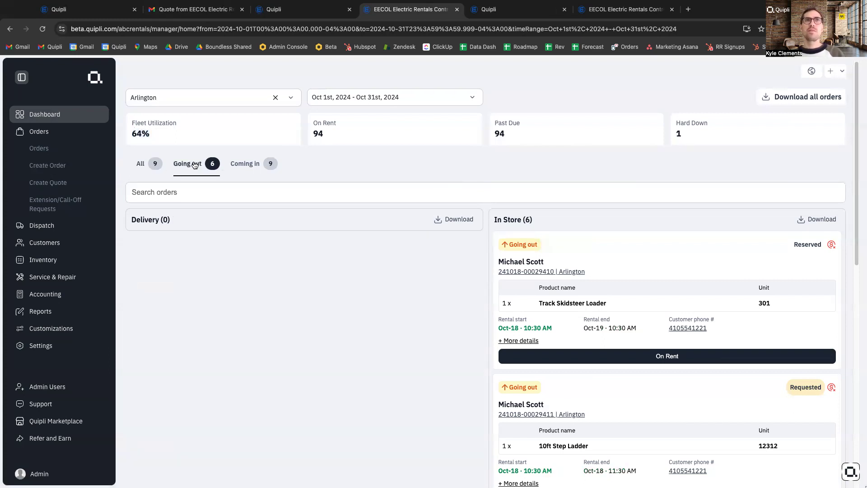
click(255, 163)
click(143, 164)
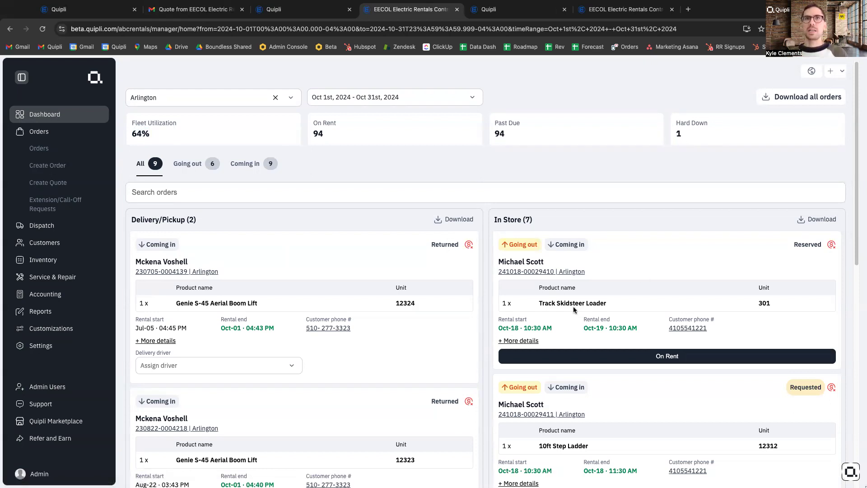
scroll(648, 279, down, 8)
scroll(798, 399, up, 8)
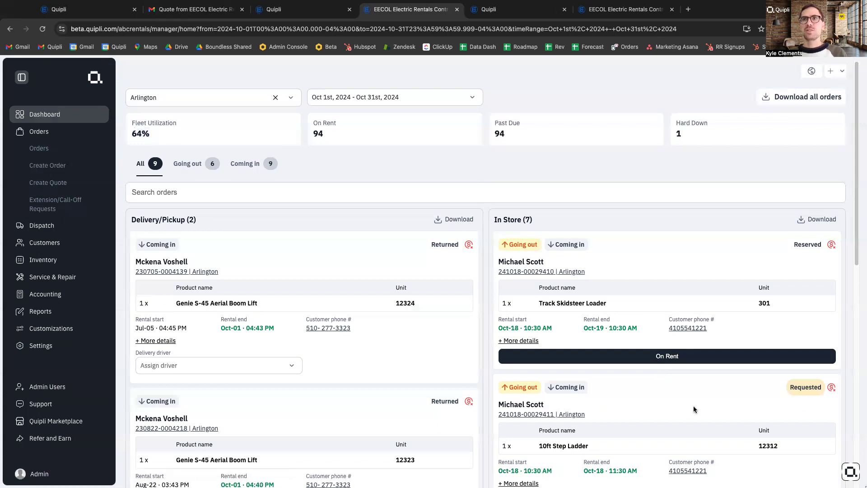
scroll(695, 406, down, 3)
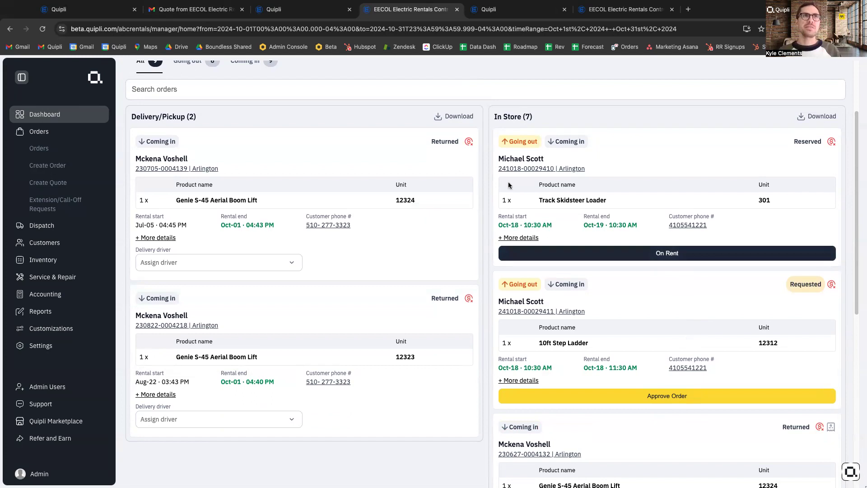
scroll(142, 179, up, 3)
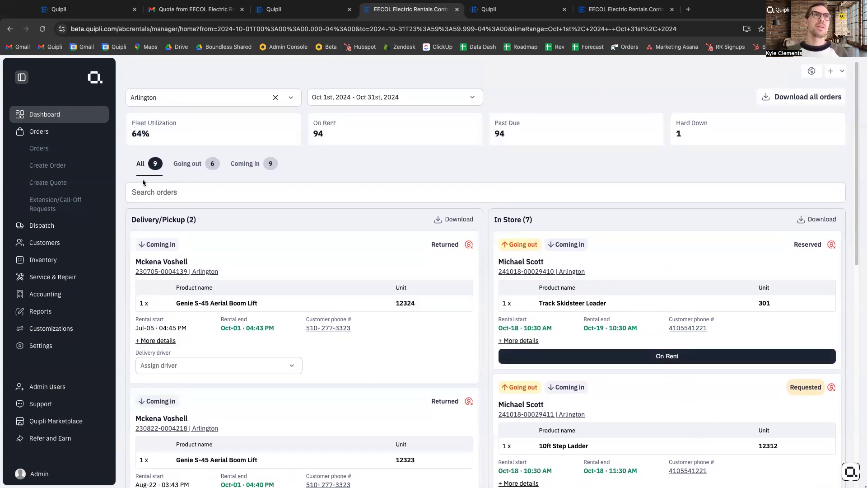
Step: Open the demo customer's record from Customers > Manage Customers and scroll through its General setup
click(64, 230)
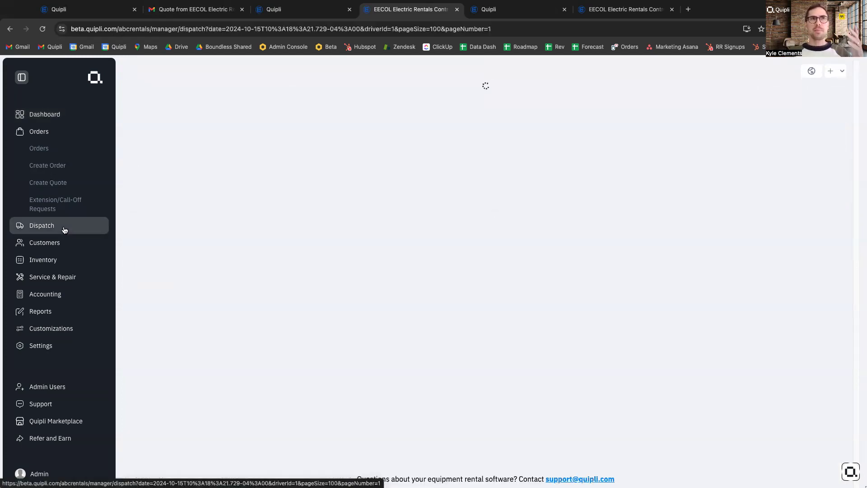
click(67, 241)
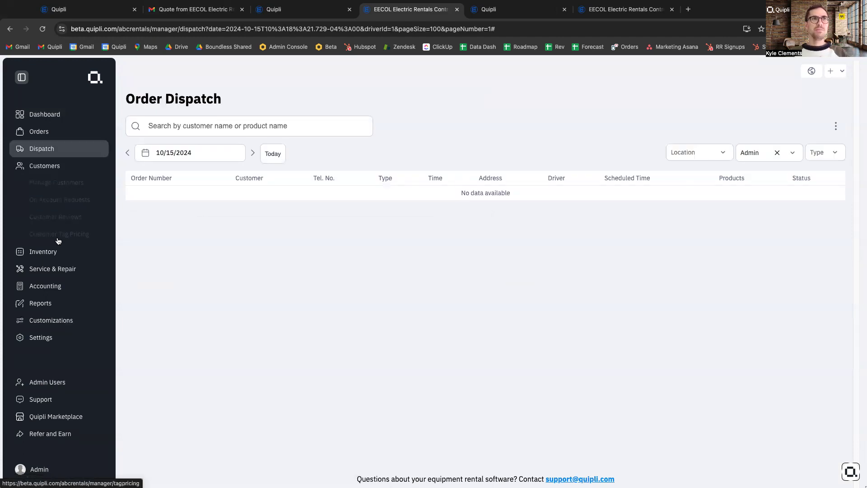
click(54, 183)
click(200, 194)
scroll(274, 207, down, 1)
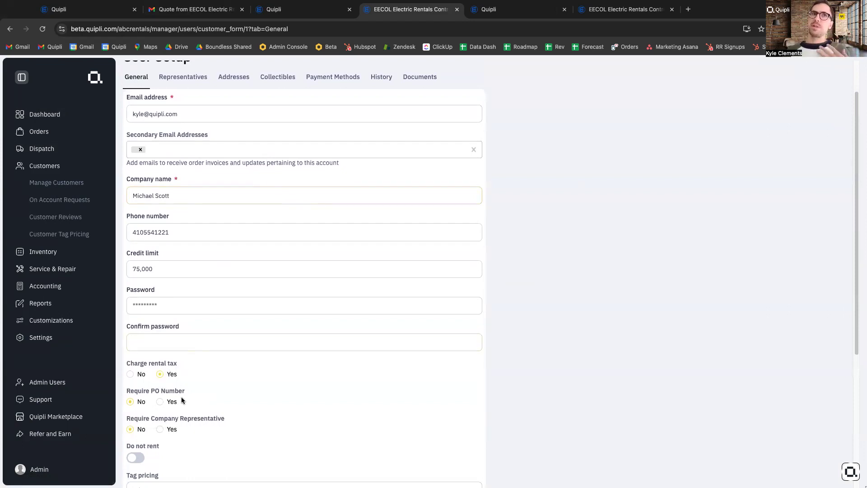
scroll(177, 425, down, 4)
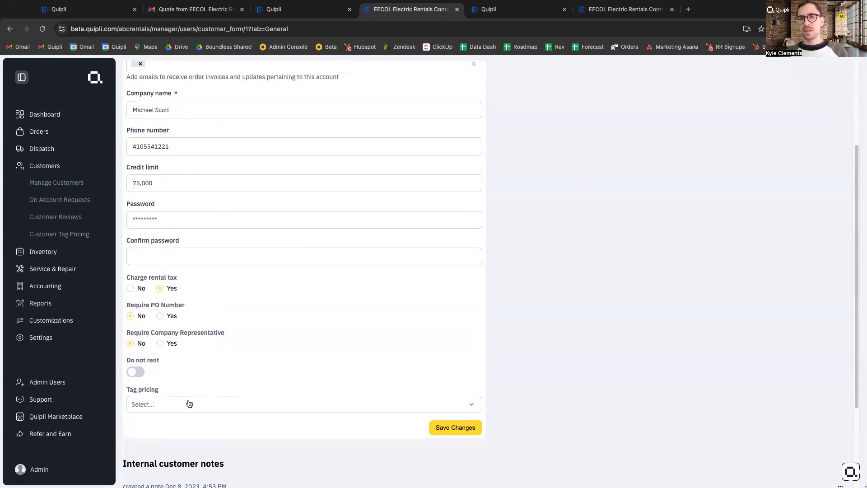
scroll(191, 405, up, 6)
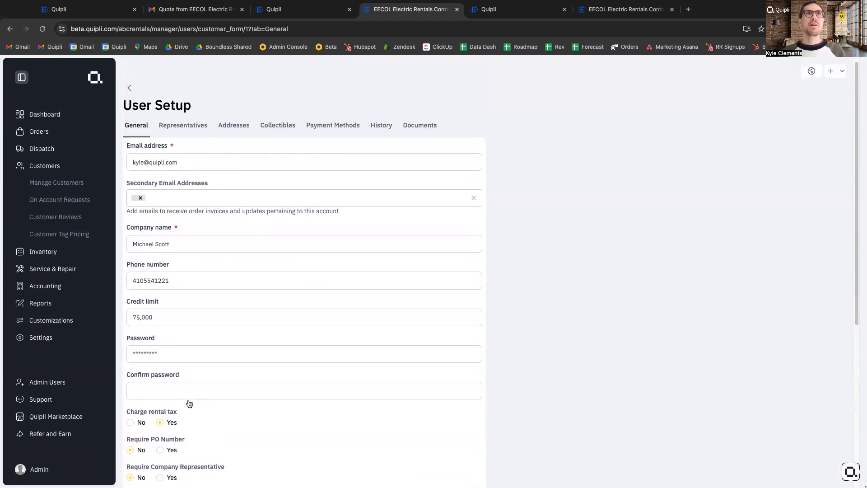
Step: View Representatives, cancel an Add Representative dialog, then show the Collectibles balances
click(189, 129)
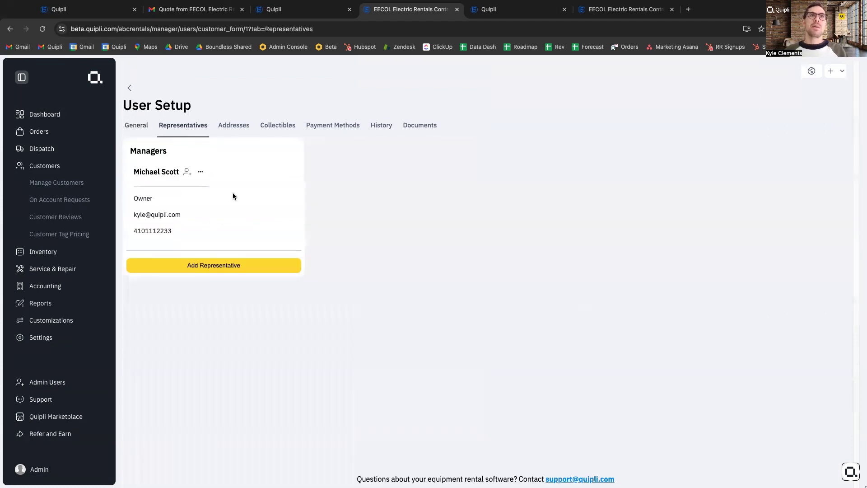
click(215, 266)
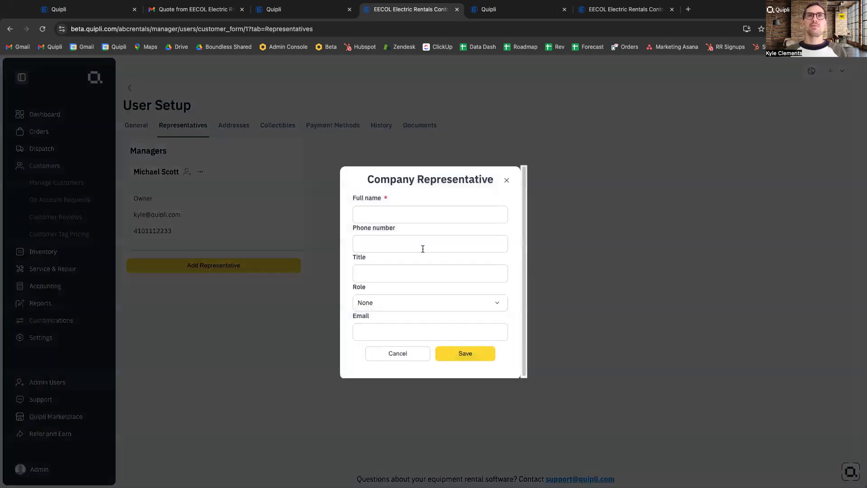
click(397, 303)
click(271, 339)
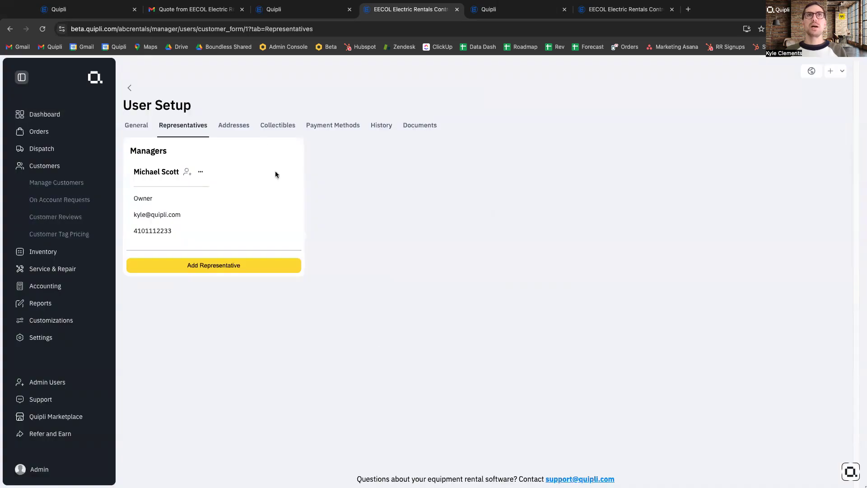
click(280, 125)
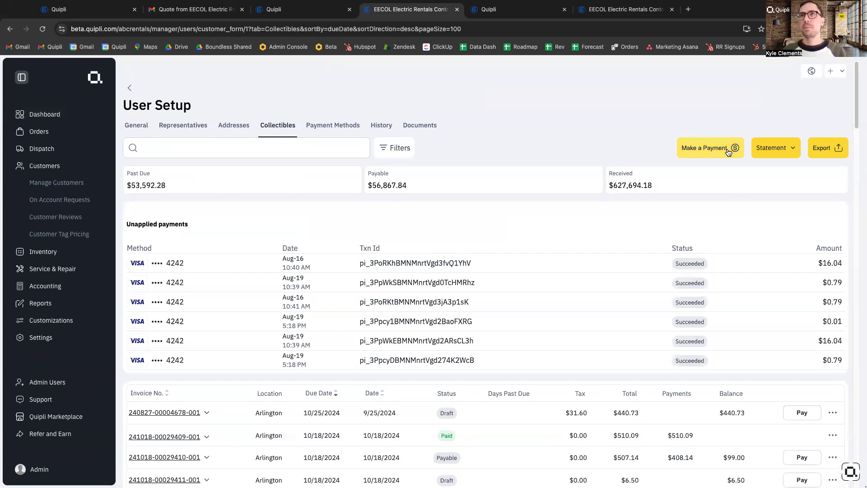
Step: Download the customer's account statement and return to the collectibles page
click(774, 147)
click(784, 171)
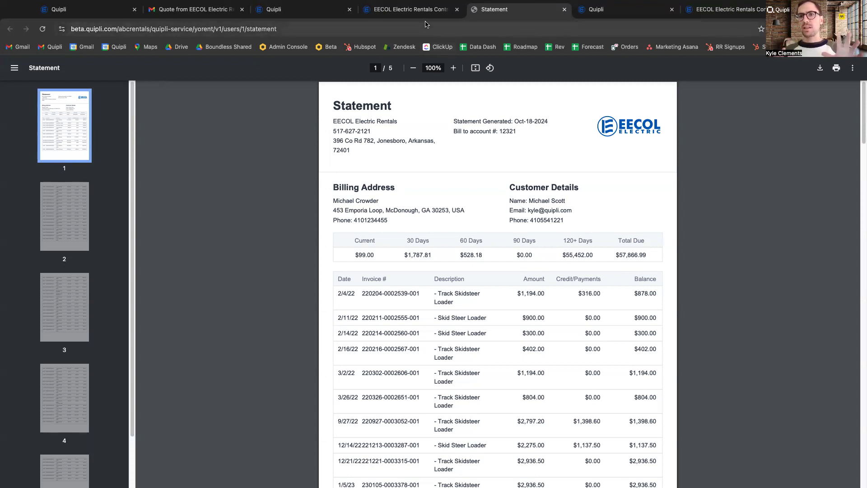
click(424, 13)
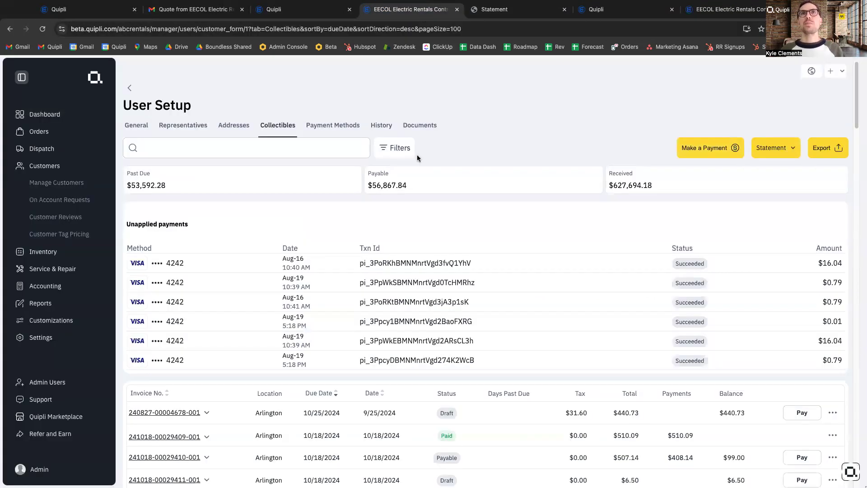
Step: View the customer's Documents, glance at History, then return to Documents
click(423, 129)
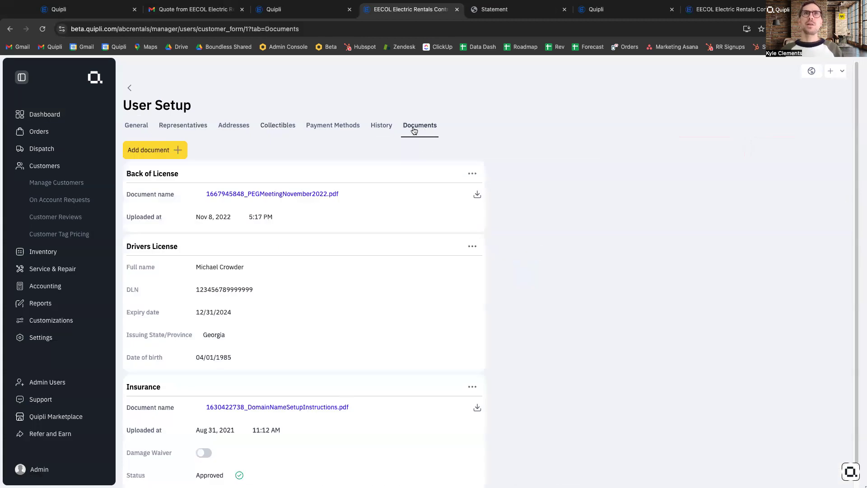
click(382, 129)
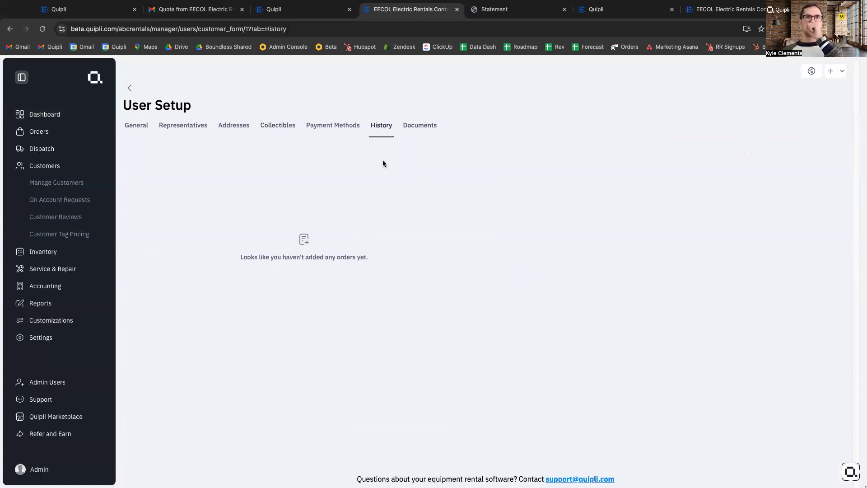
click(423, 137)
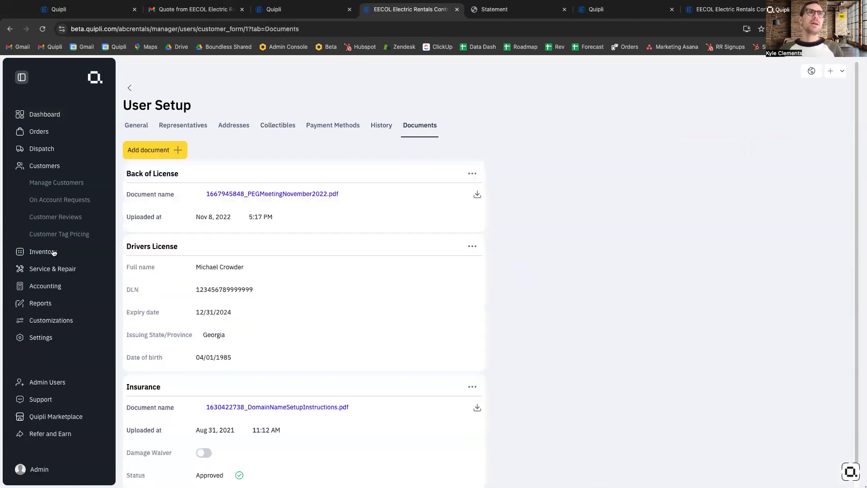
Step: Open Inventory > Product Units filtered to the Aerial Lifts category
click(51, 252)
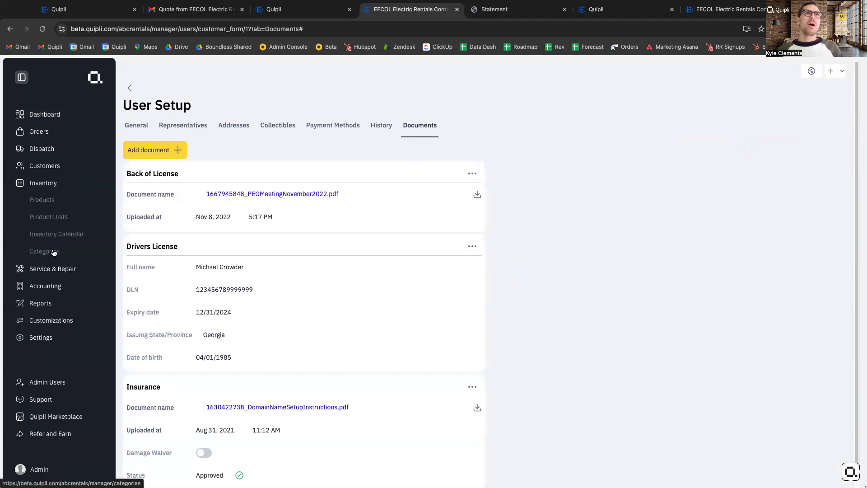
click(50, 219)
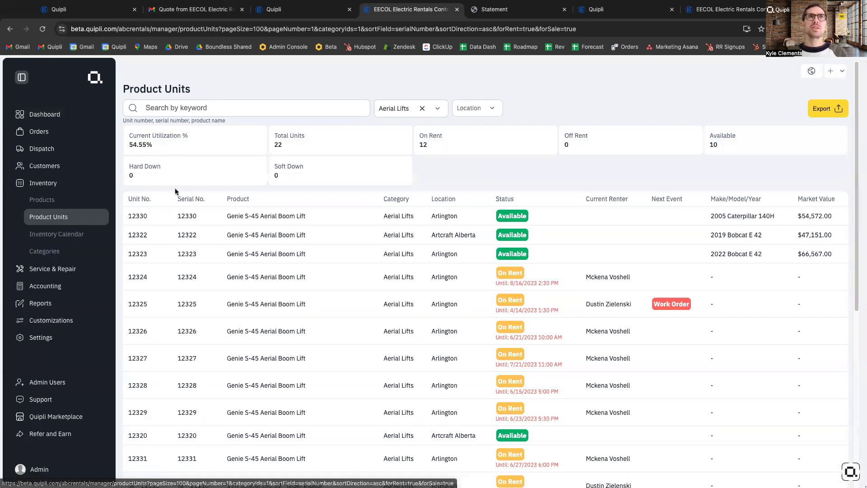
click(391, 109)
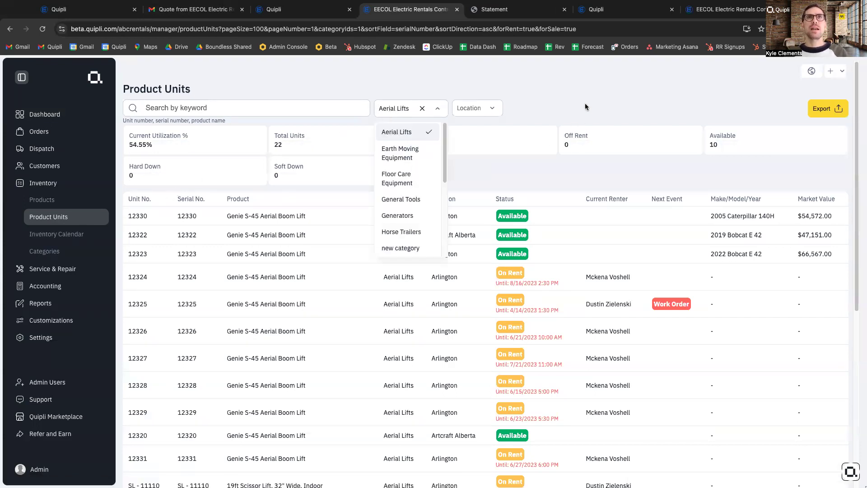
click(294, 146)
Step: Highlight the 54.55% utilization, On Rent count of 12, and $54,572.00 market value
drag(168, 144, 131, 145)
drag(438, 144, 418, 136)
click(418, 136)
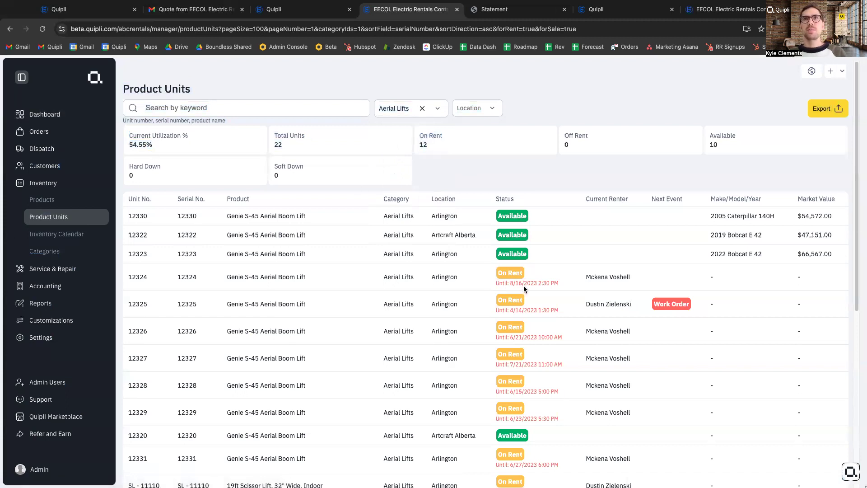
mouse_move(527, 282)
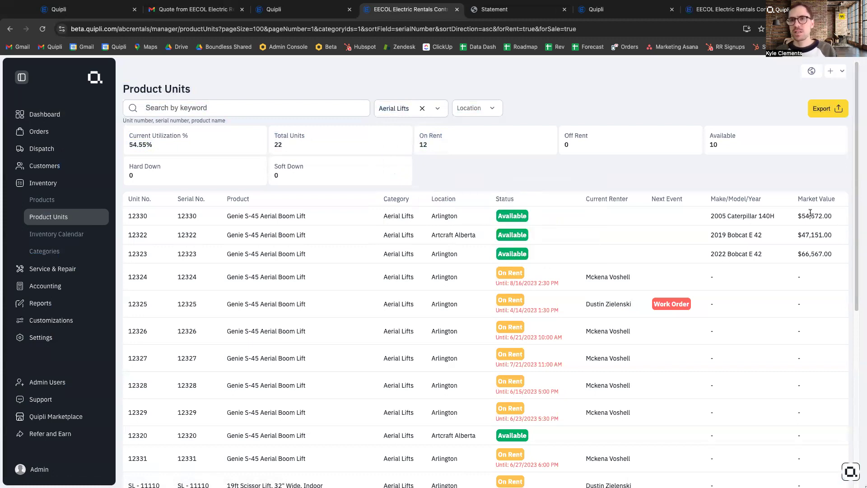
drag(796, 216, 839, 217)
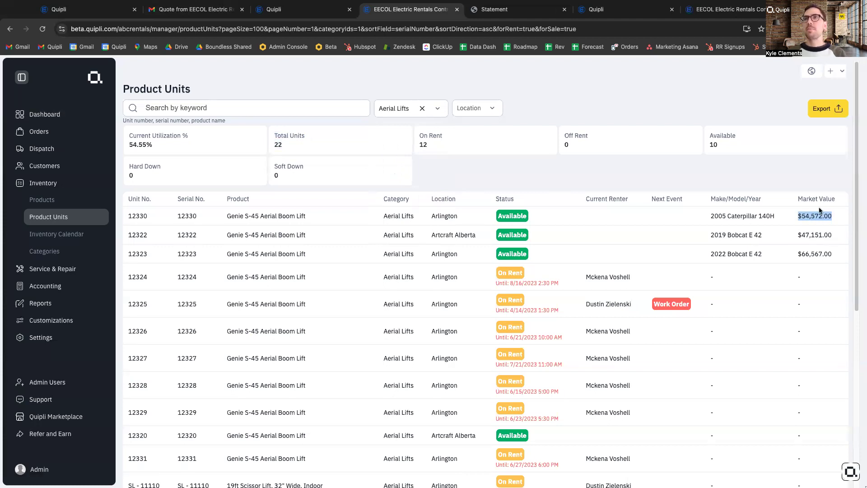
click(817, 277)
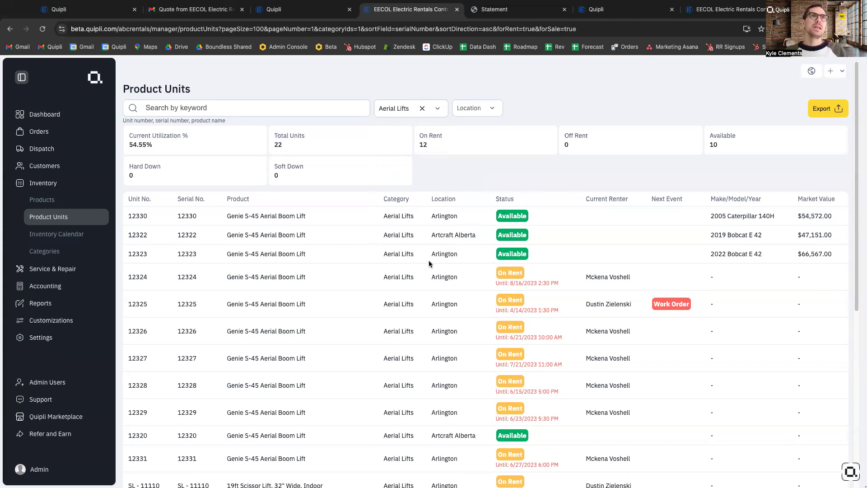
click(77, 271)
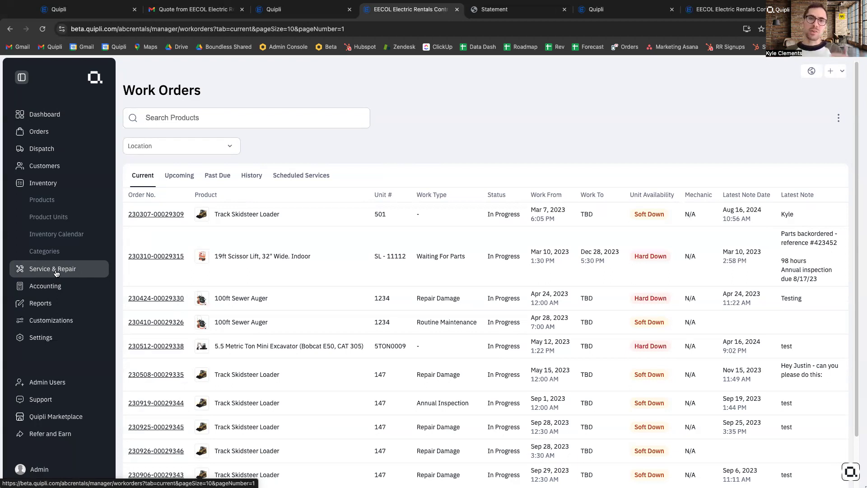
Step: Start a new work order, switch it to a customer job, then close it without creating
click(838, 119)
click(817, 139)
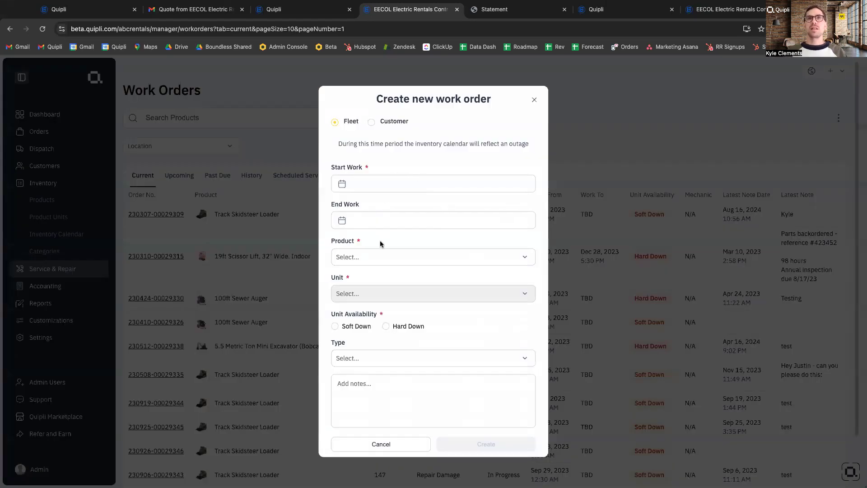
click(378, 124)
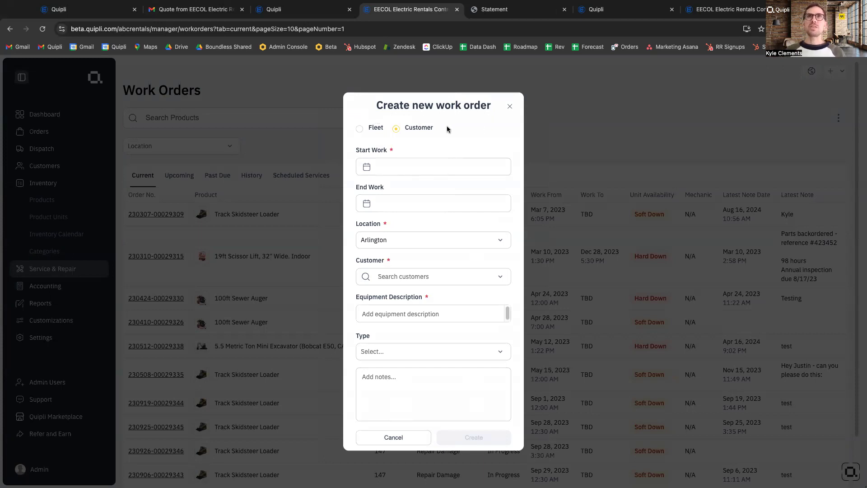
click(510, 107)
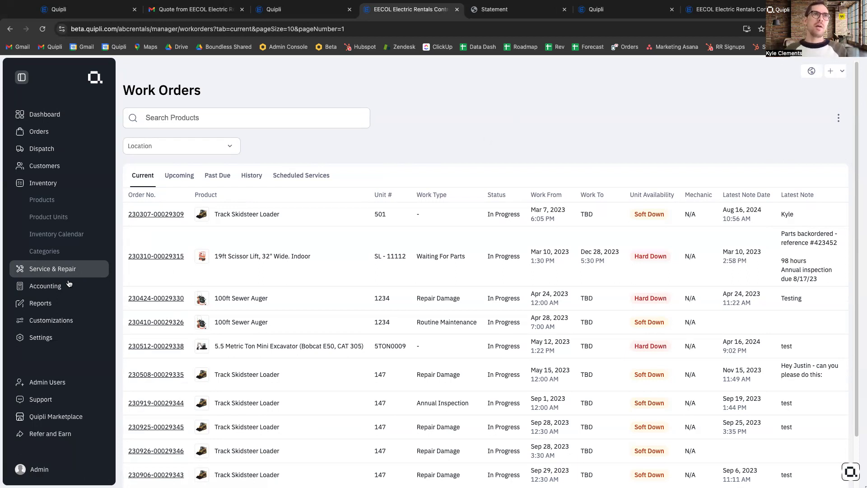
Step: Open Accounting > Collectibles, check QuickBooks Online Setup, then return to the Collectibles list
click(69, 285)
click(47, 236)
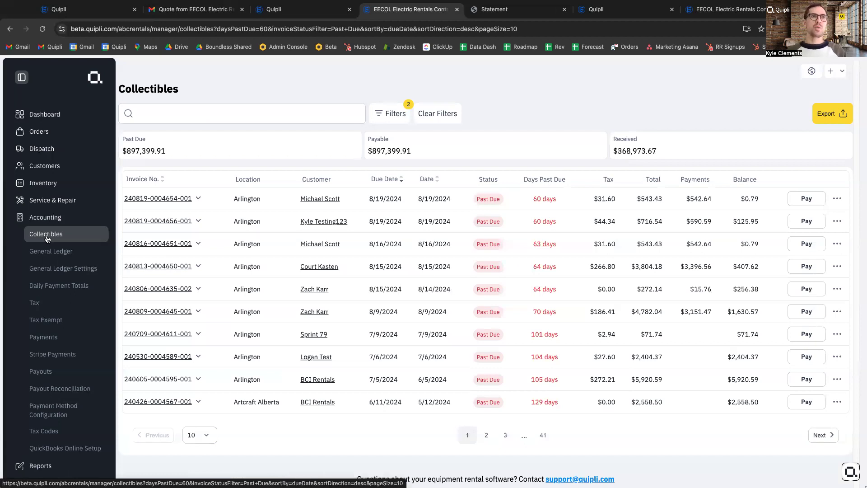
click(75, 452)
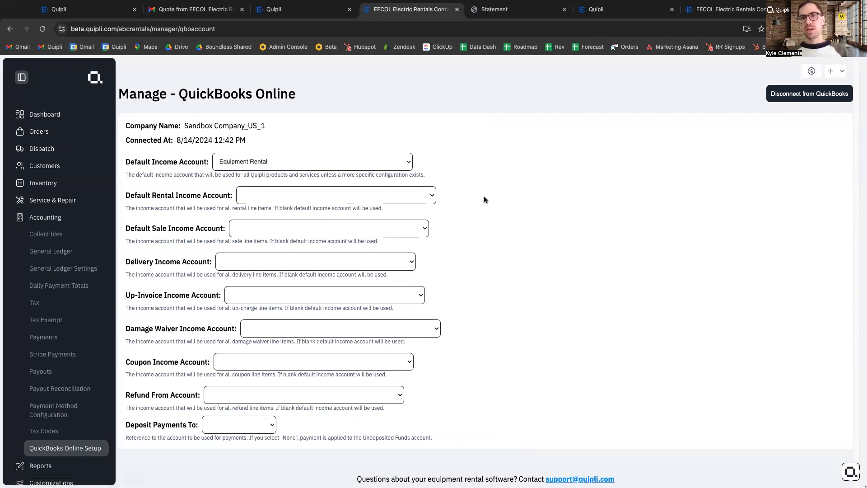
click(64, 242)
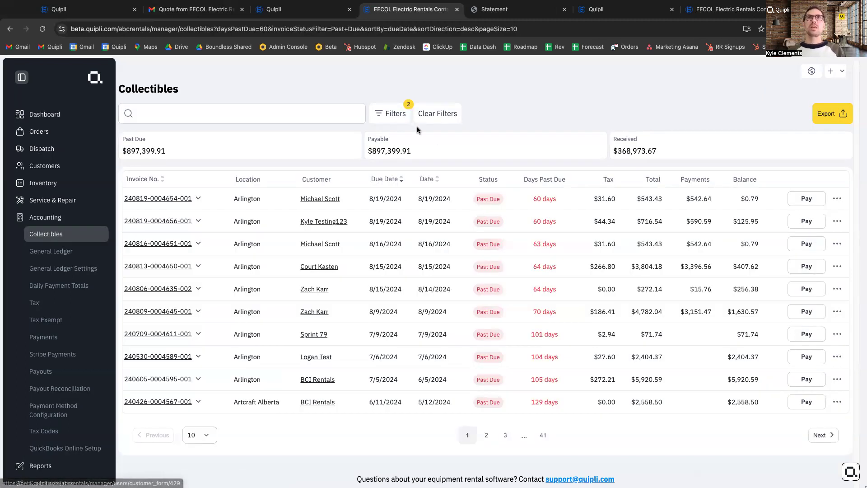
Step: Dismiss the filters, pay the invoice's $0.79 balance, and open the General Ledger accounts
click(396, 116)
click(397, 117)
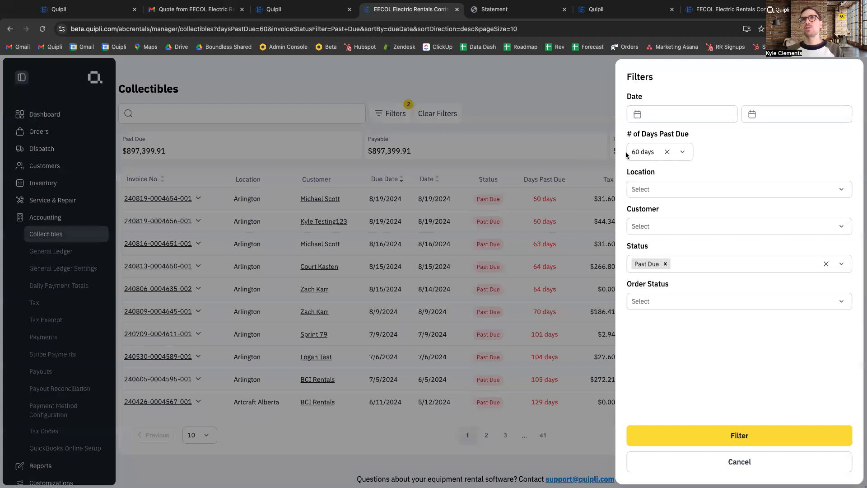
click(771, 469)
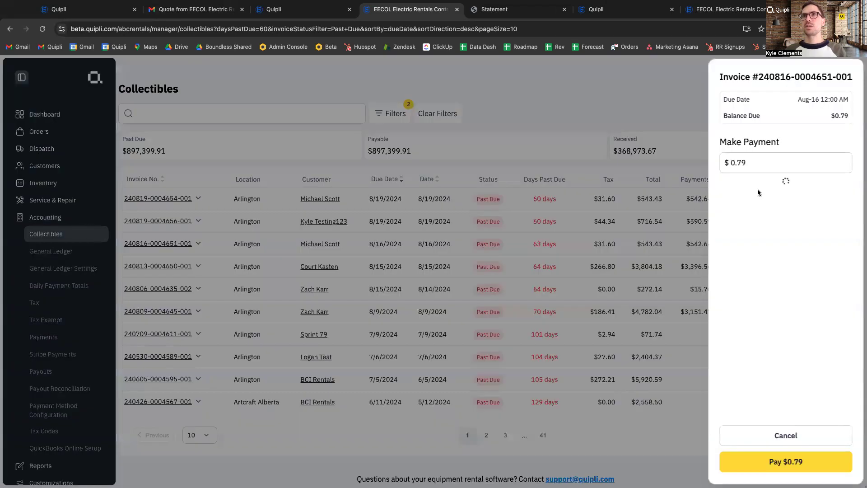
click(721, 465)
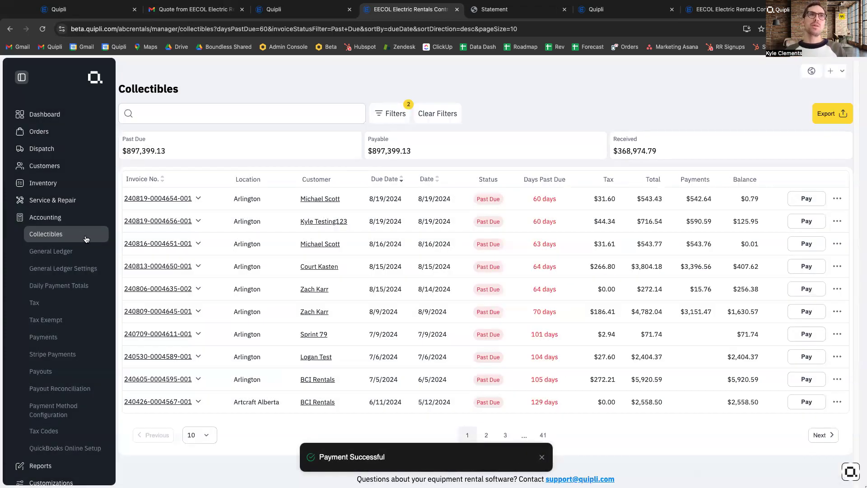
click(81, 259)
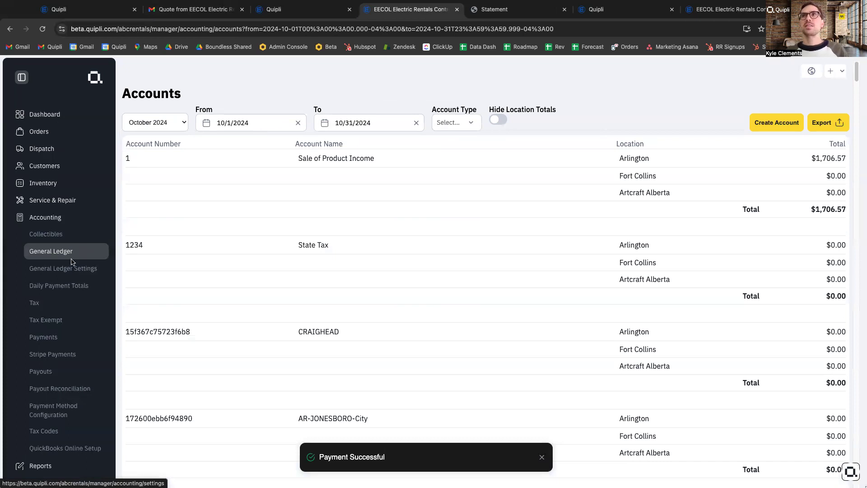
Step: Cancel the new ledger account form and open the Sale of Product Income account's October 2024 details
click(761, 128)
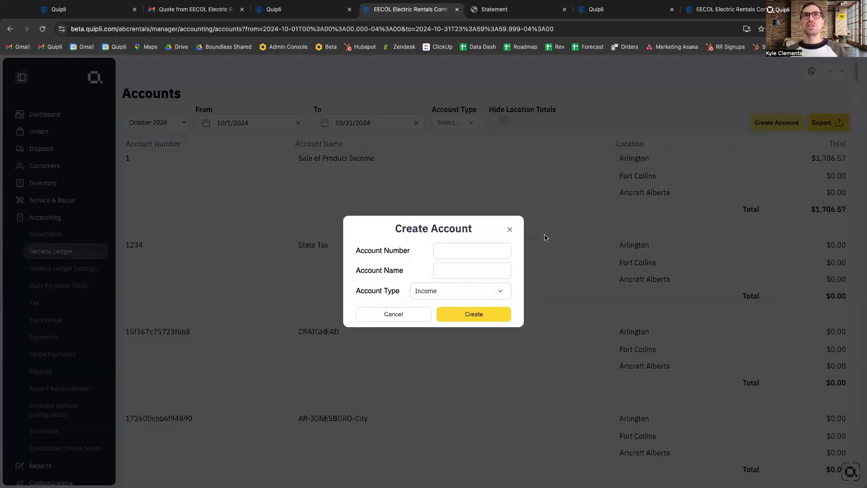
click(510, 231)
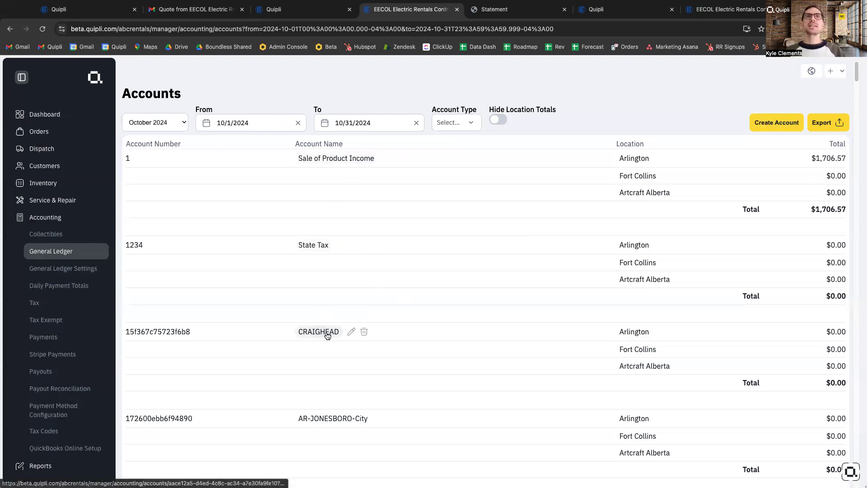
click(333, 161)
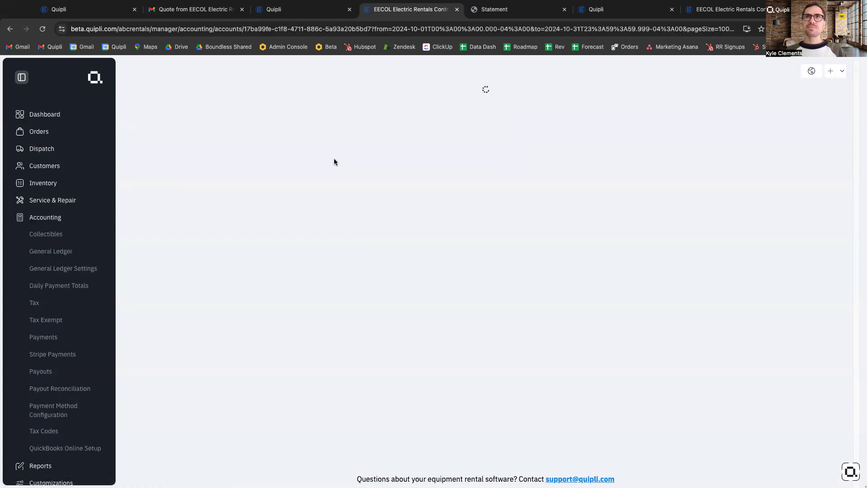
scroll(397, 254, down, 3)
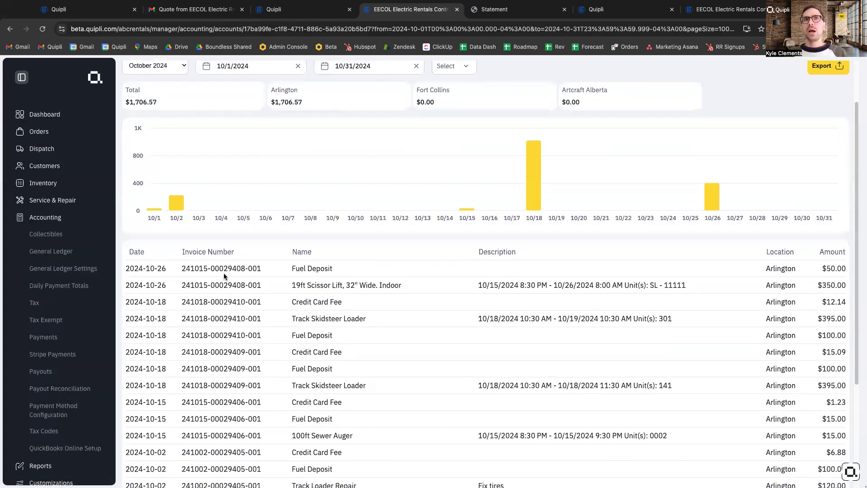
scroll(283, 272, up, 3)
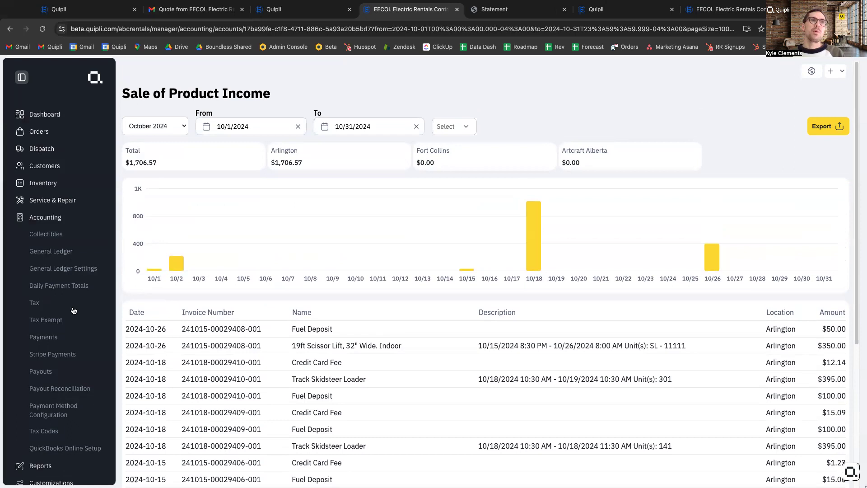
Step: Step through the cash basis tax, daily totals and Payments reports to the Stripe Payout Reconciliation report
click(49, 307)
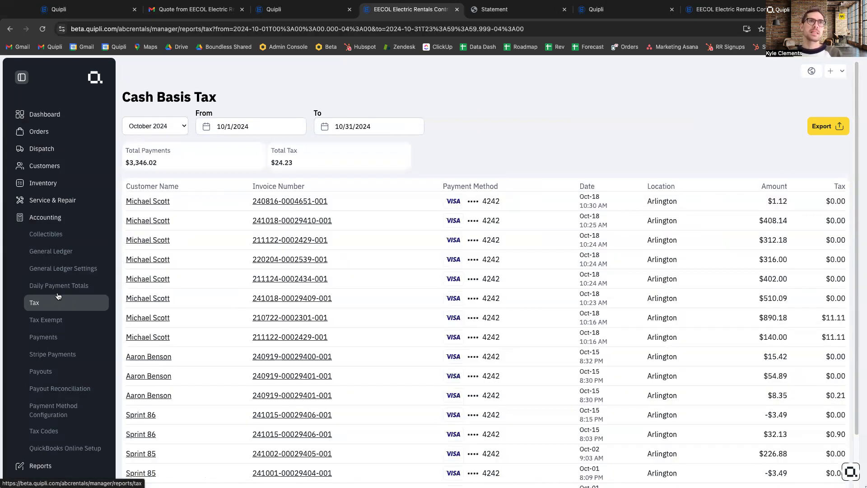
click(59, 287)
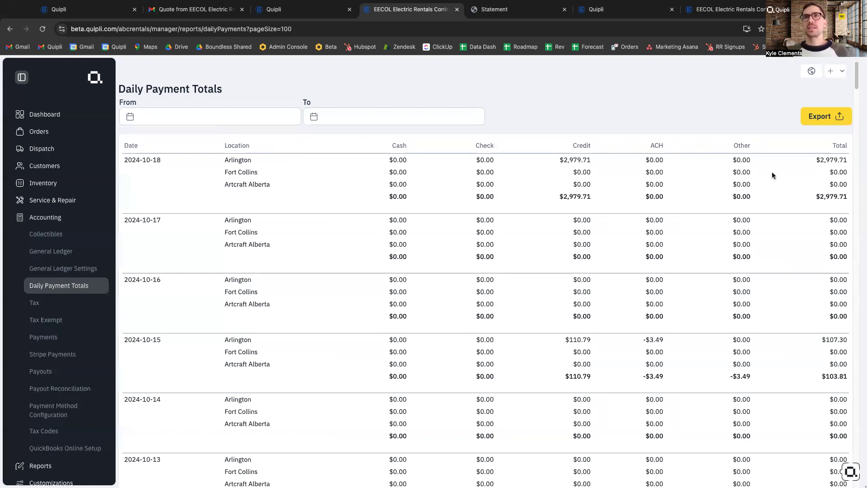
click(49, 343)
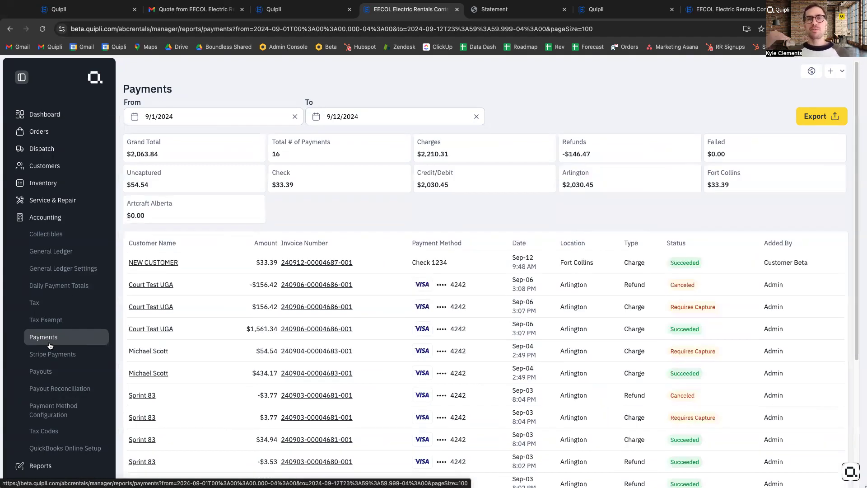
click(57, 388)
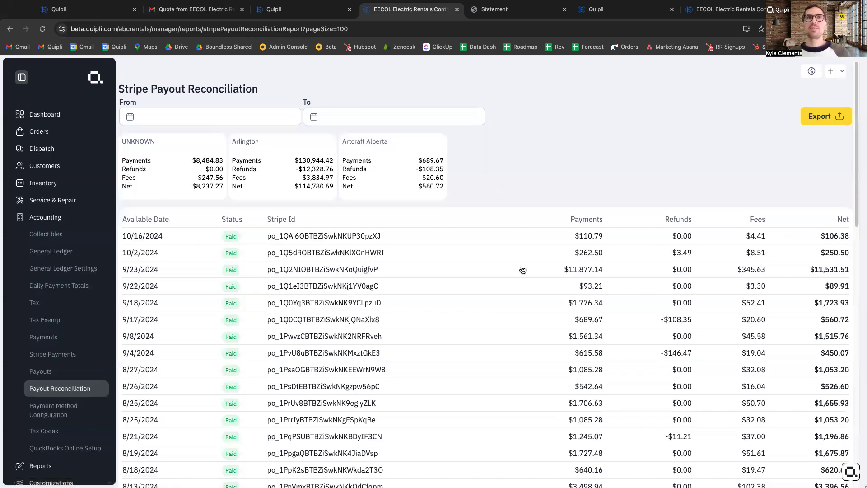
Step: Expand the 9/23/2024 payout to review its four transactions, including the $495.00 net amount
click(318, 271)
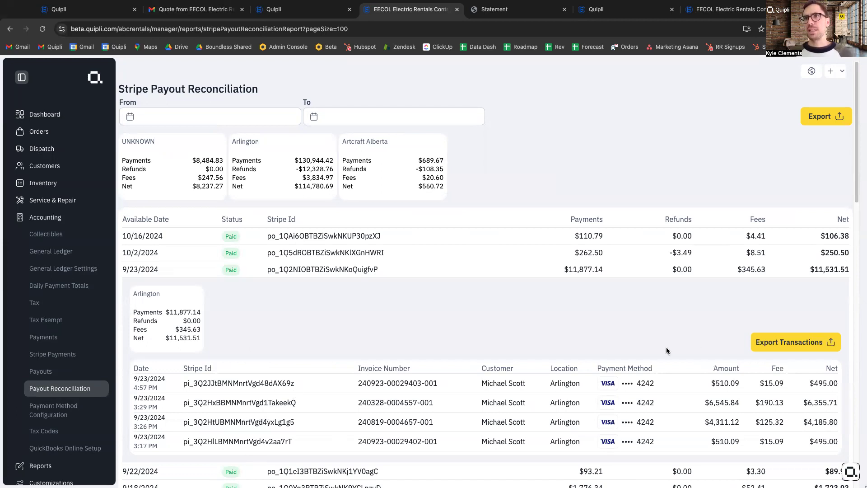
drag(811, 387, 841, 388)
click(474, 336)
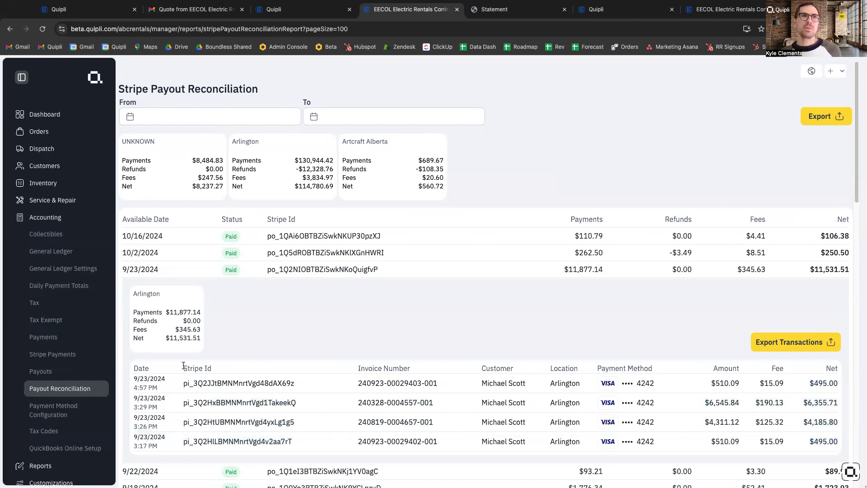
Step: Bring up the Tax Codes list (Arlington 12%, ARVADA1 7.5%) and expand Reports
scroll(55, 379, down, 2)
click(55, 378)
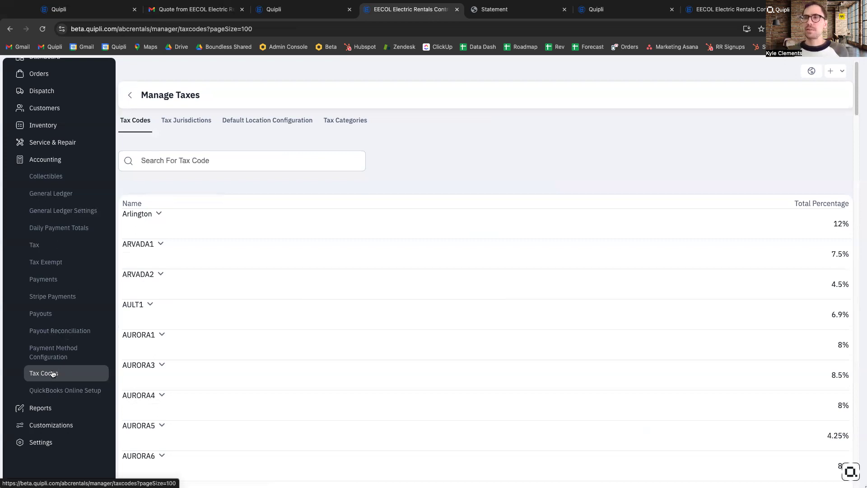
click(50, 407)
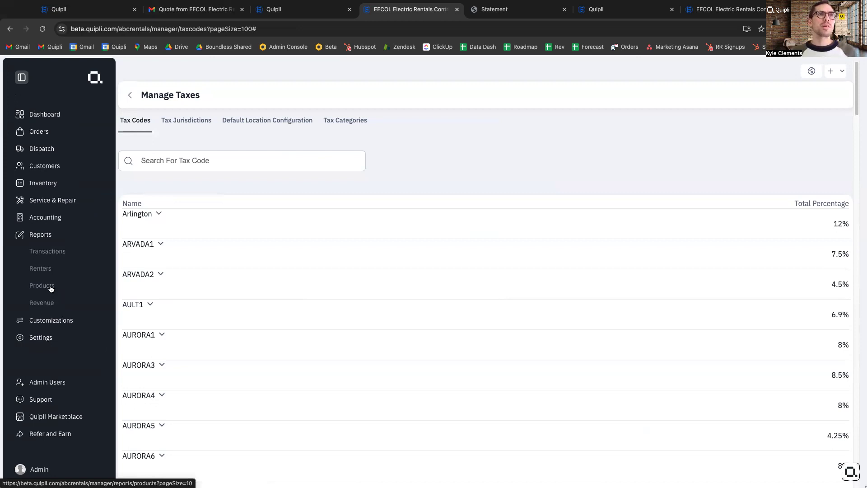
Step: Open the Product Report and expand, then collapse, the Wacker heater's unit rows
click(51, 289)
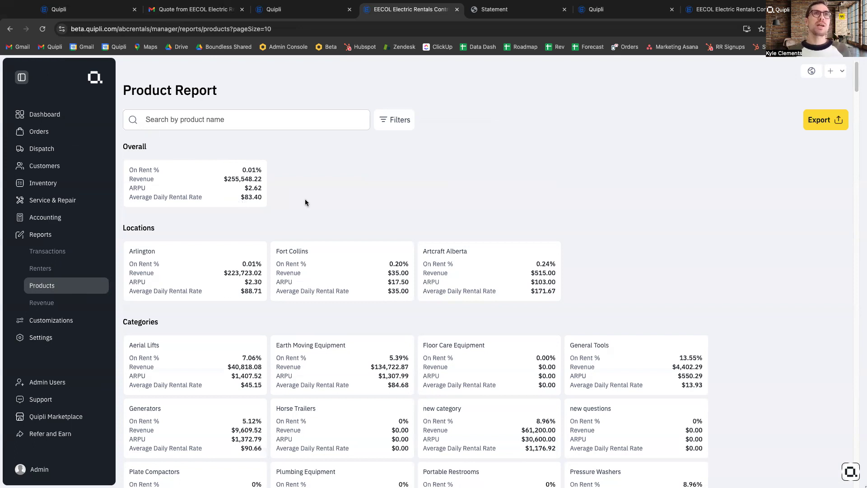
scroll(226, 360, down, 7)
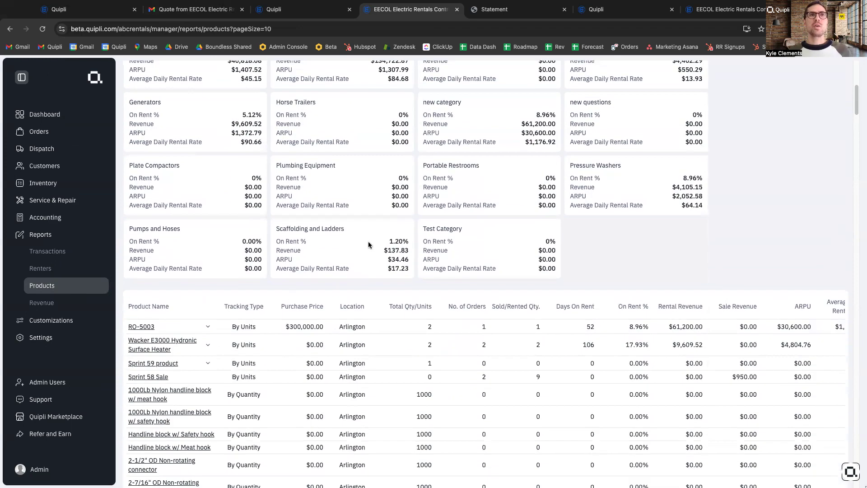
click(212, 346)
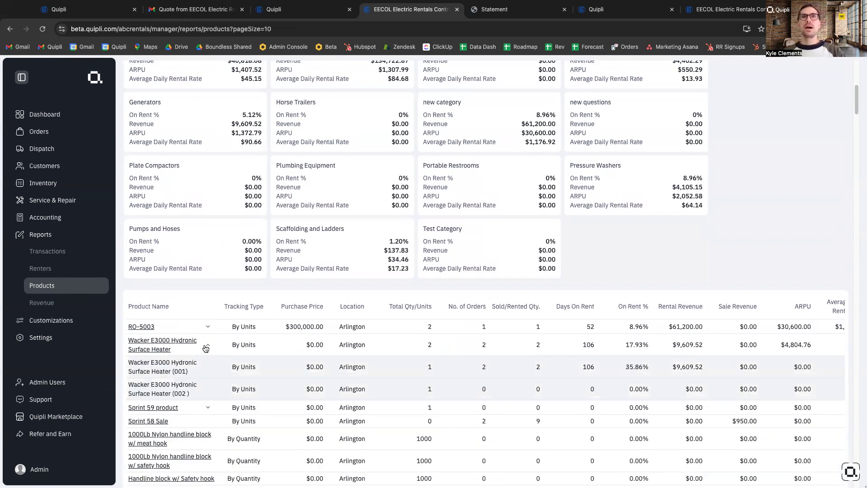
click(215, 344)
Step: Scroll the product table right to review the service cost and downtime columns, then back
scroll(232, 345, right, 4)
scroll(542, 347, right, 4)
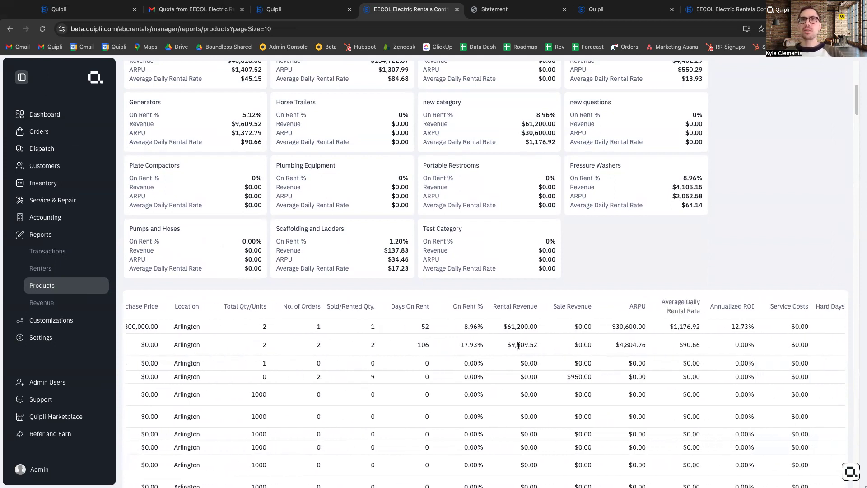
scroll(590, 338, right, 6)
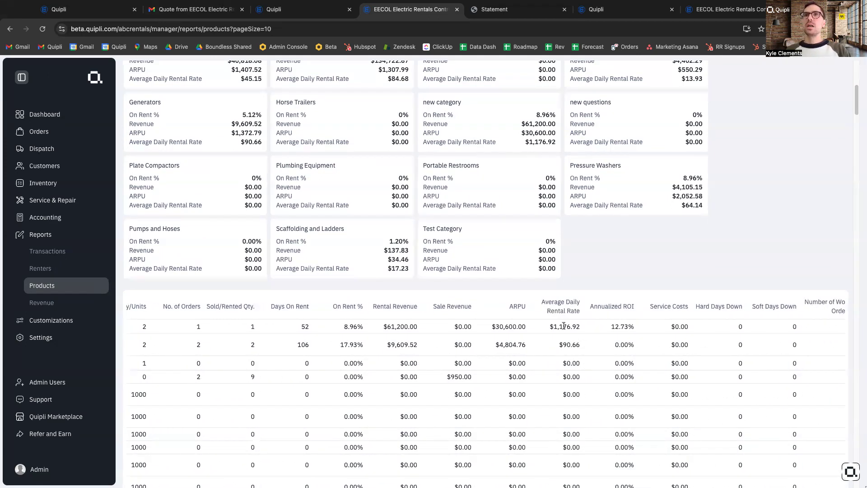
scroll(530, 307, right, 3)
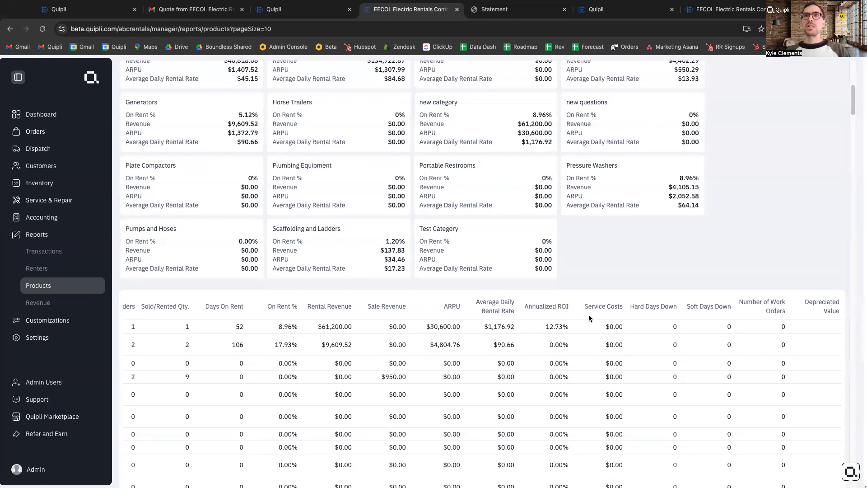
drag(616, 310, 752, 314)
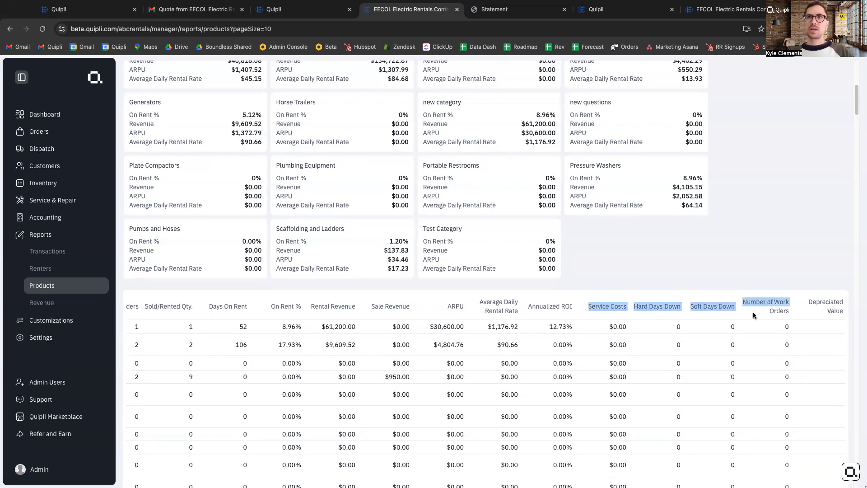
click(696, 251)
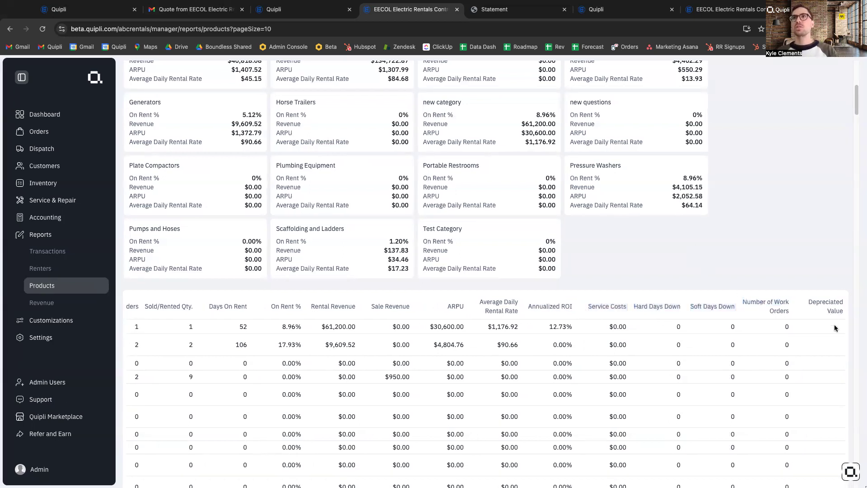
scroll(551, 380, left, 5)
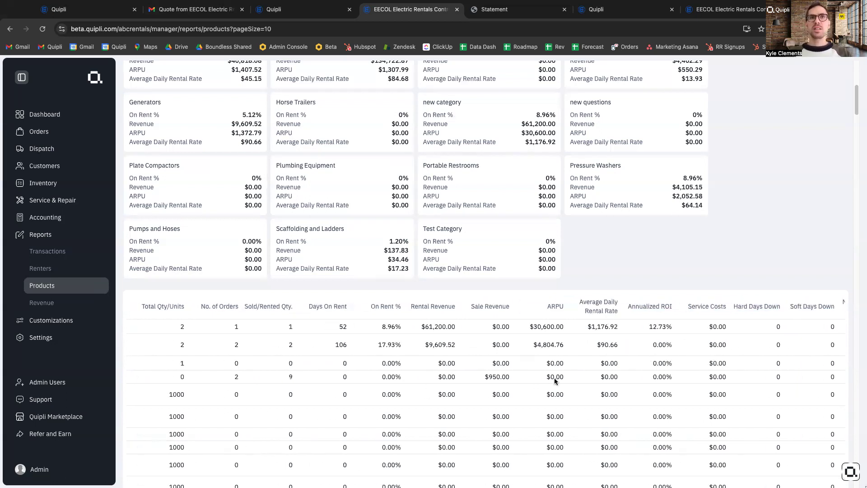
scroll(554, 378, left, 5)
scroll(554, 377, up, 10)
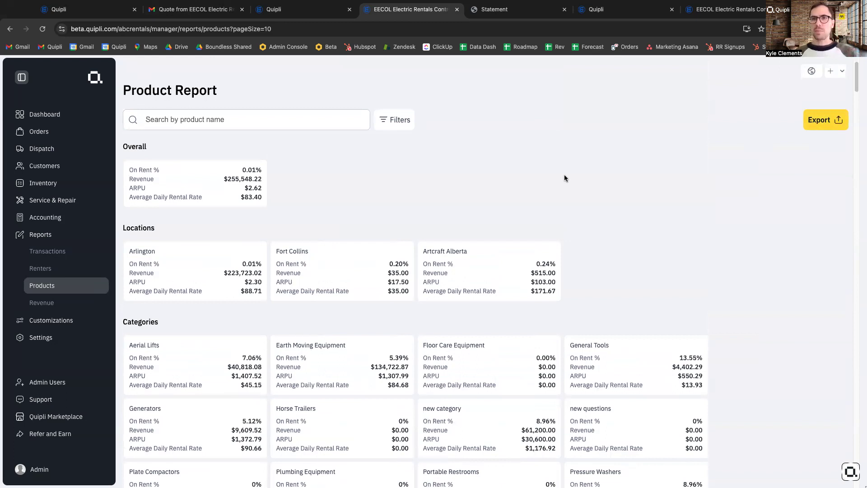
Step: Glance at the Revenue report, then review the Admin user's shop locations and permission categories
click(56, 303)
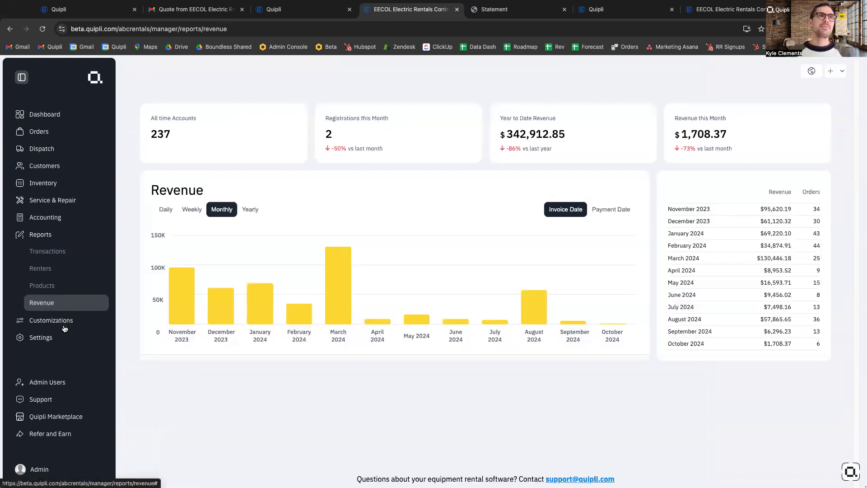
click(49, 383)
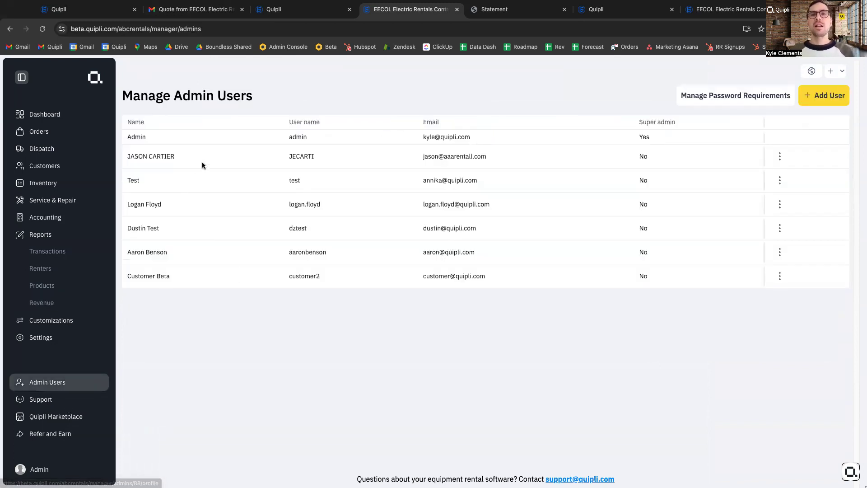
click(185, 138)
scroll(250, 271, down, 3)
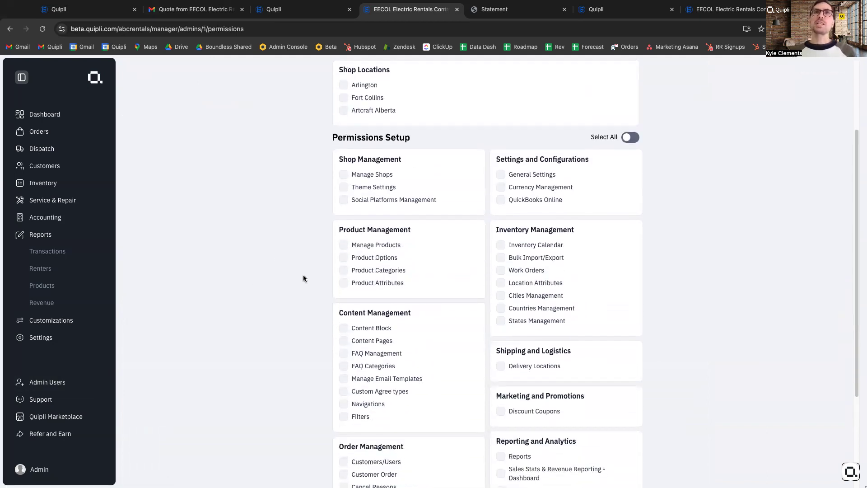
scroll(289, 287, down, 4)
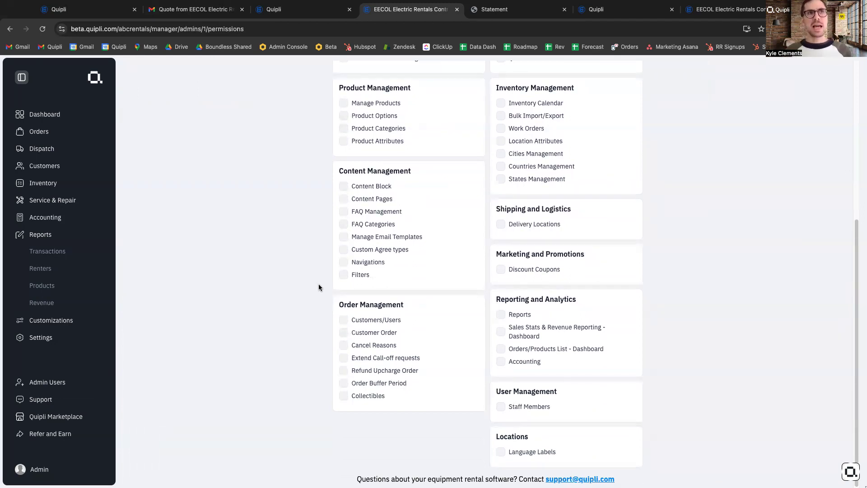
scroll(219, 304, up, 6)
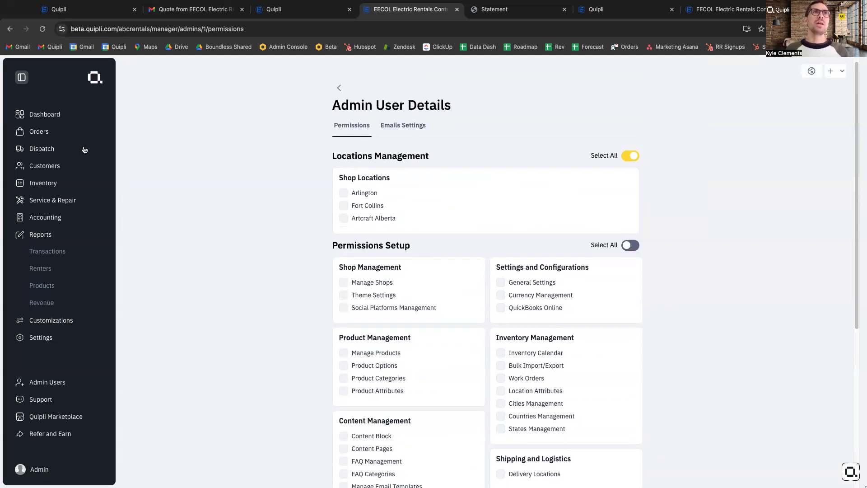
Step: Go back to the Arlington dashboard for Oct 1st–Oct 31st, 2024
click(57, 116)
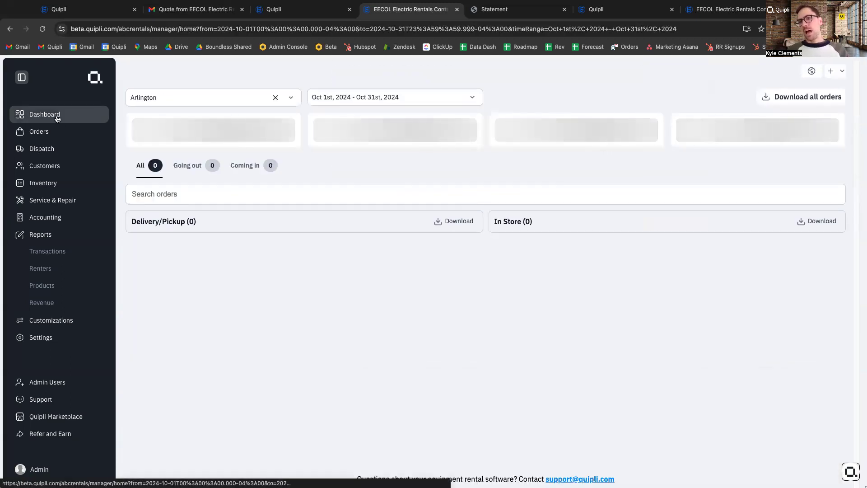